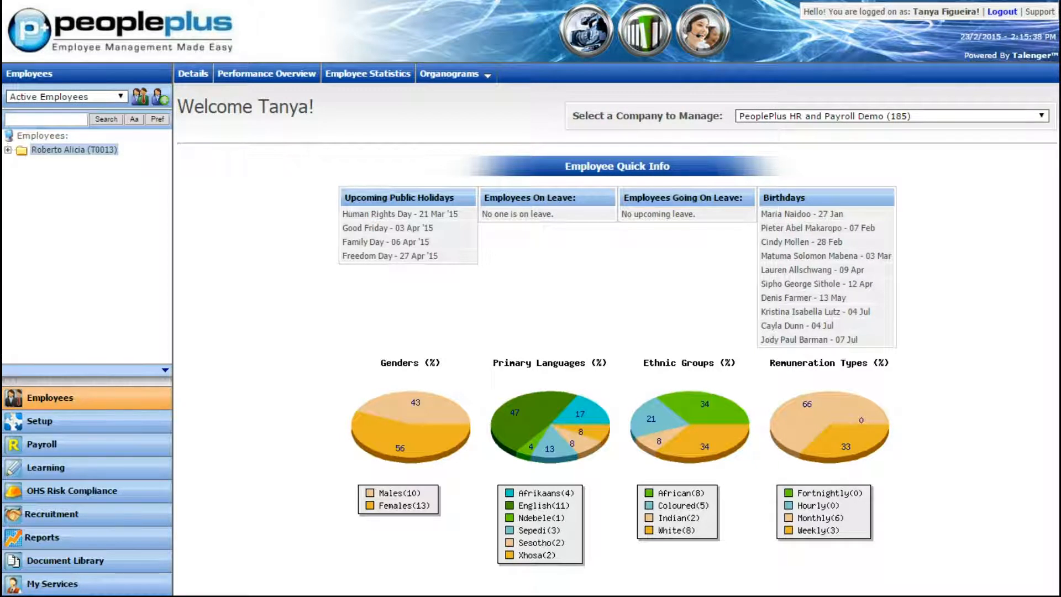
# Start a new employee record in the HR business unit and set its supervisor to Manage Self
pyautogui.click(161, 103)
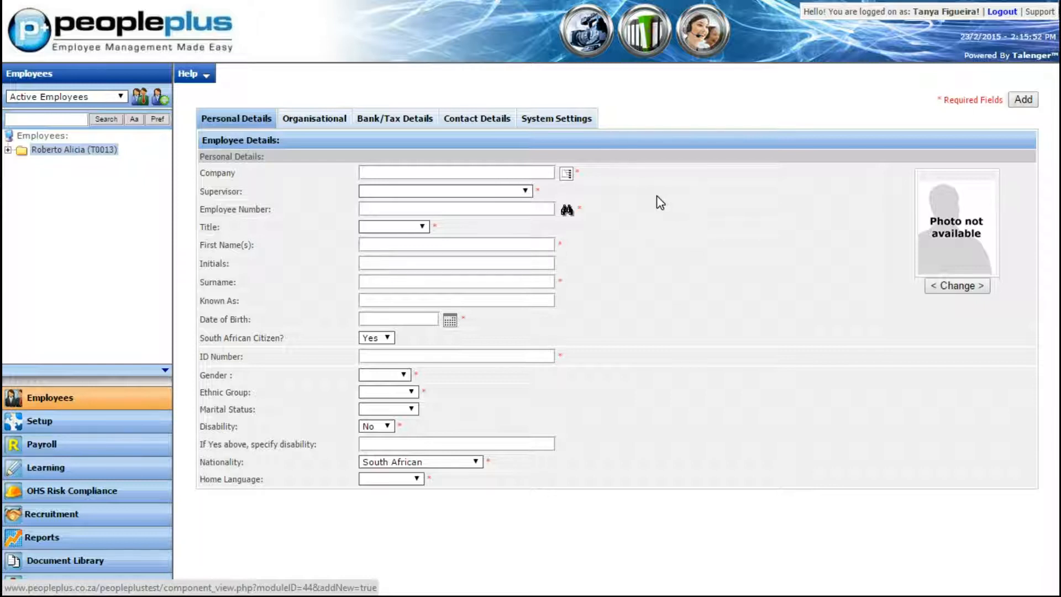
pyautogui.click(572, 175)
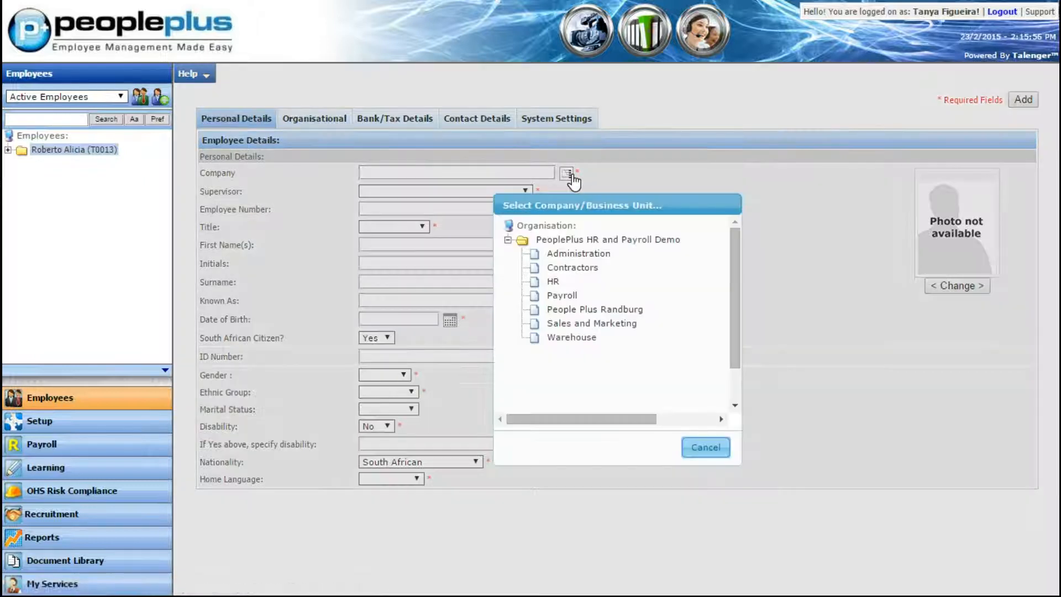
pyautogui.click(508, 240)
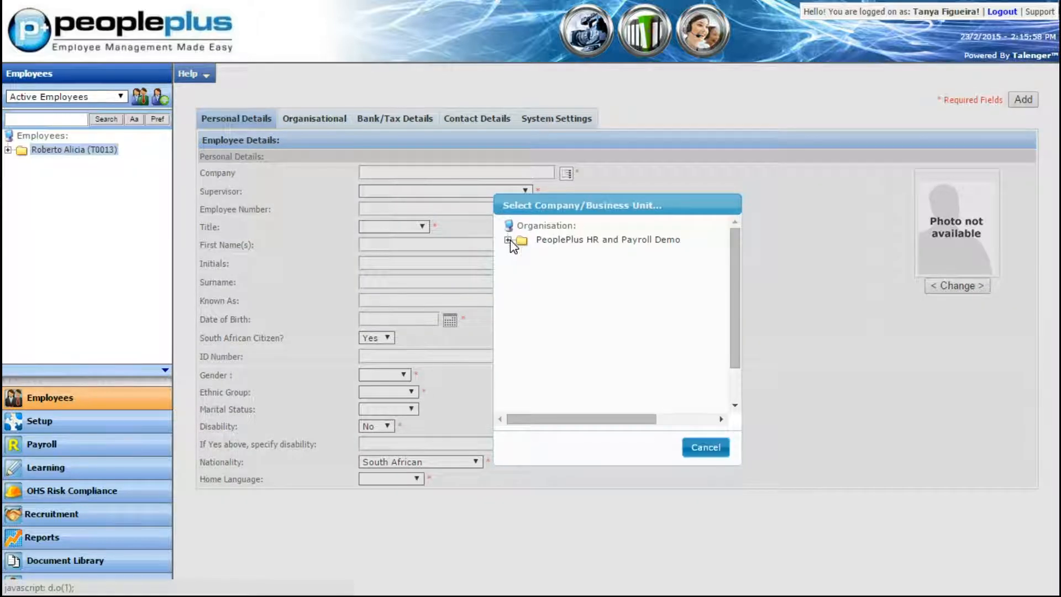
pyautogui.click(511, 241)
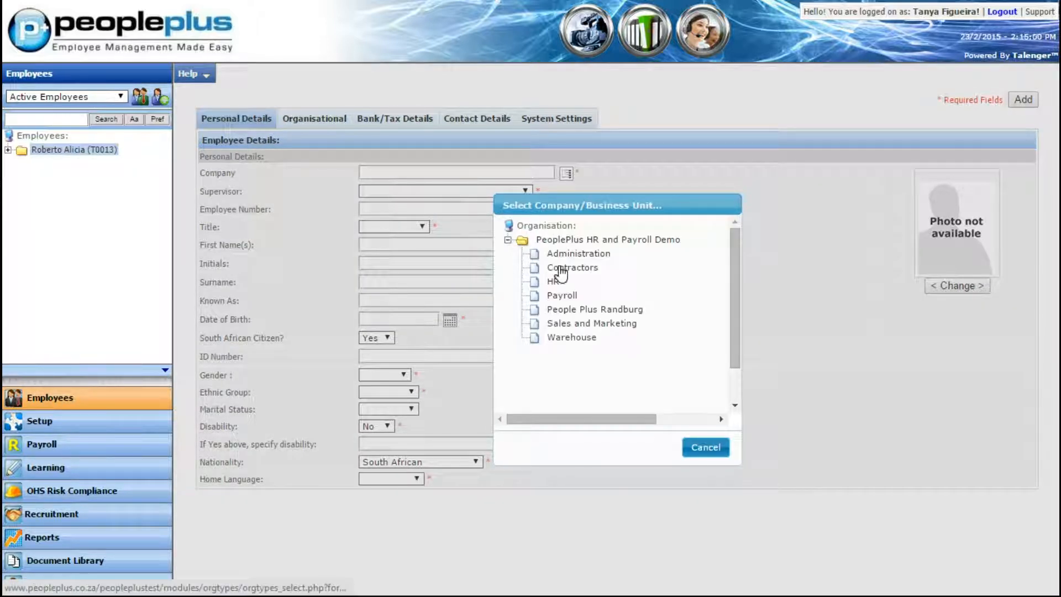
pyautogui.click(553, 282)
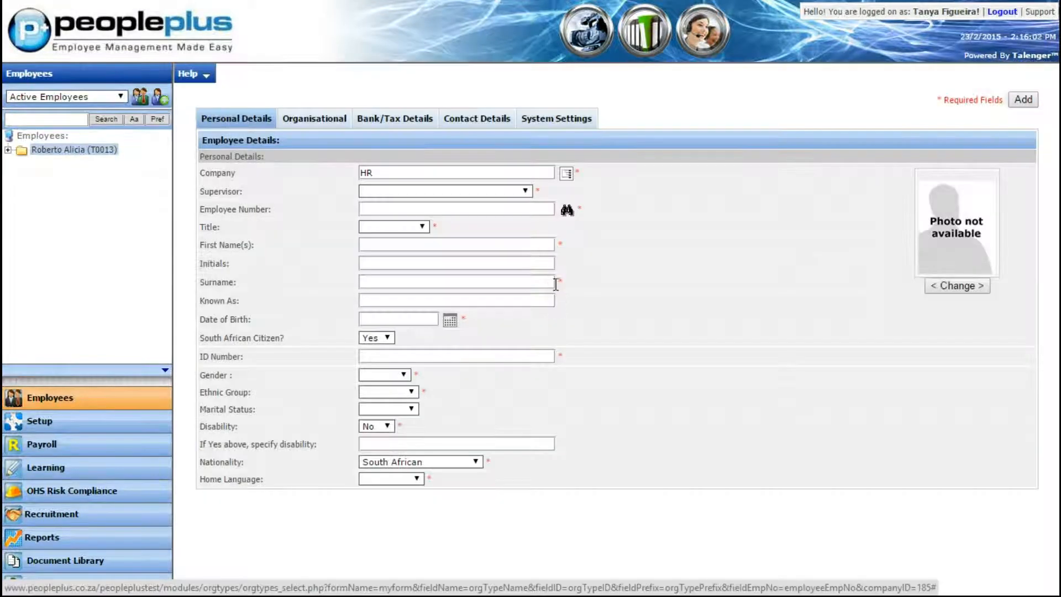
pyautogui.click(521, 191)
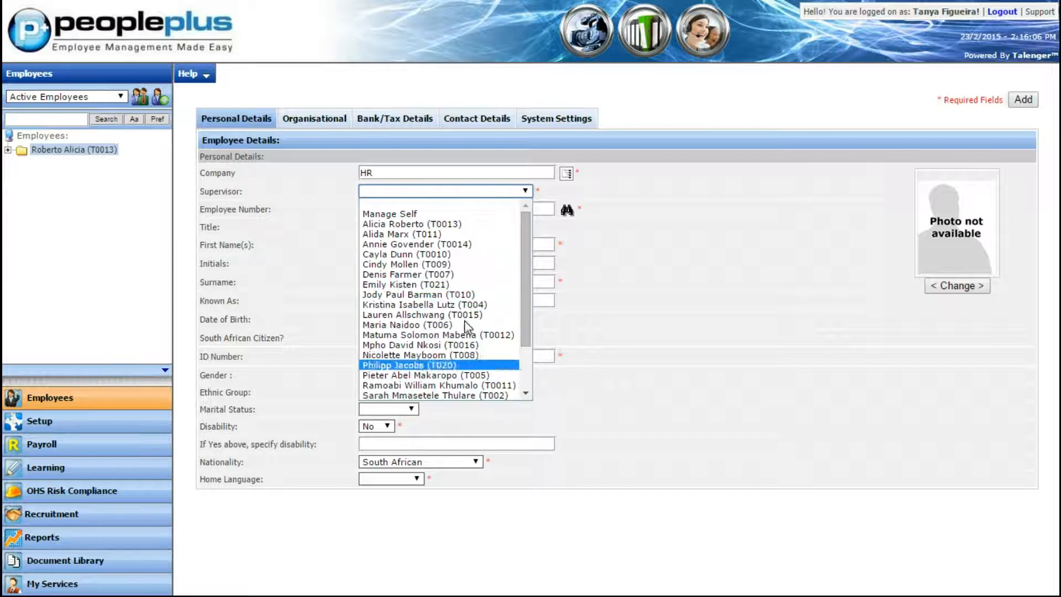
pyautogui.click(466, 213)
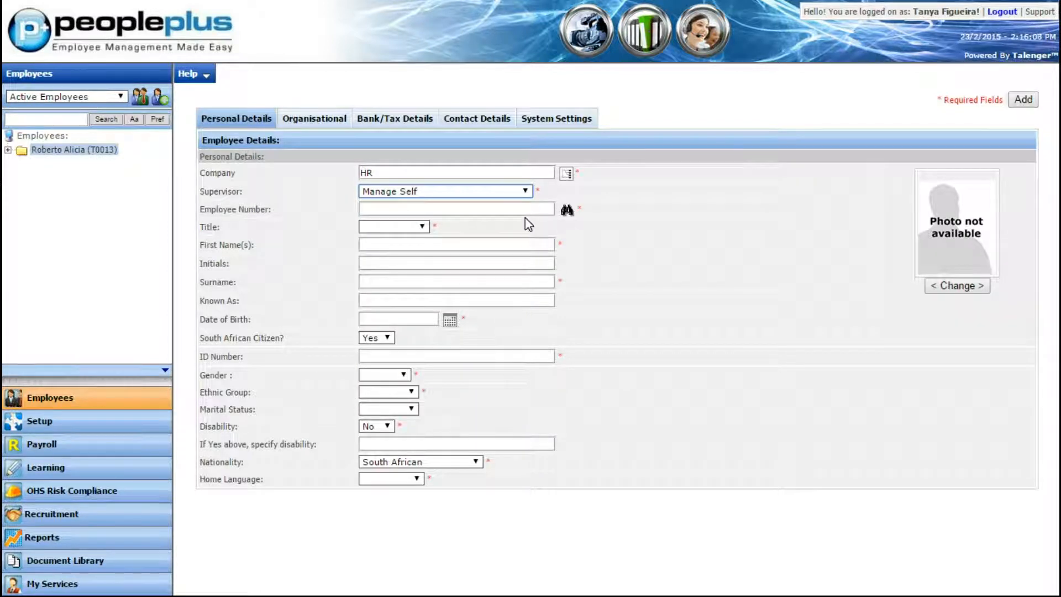
# Assign the next available employee number to the new record and set the title to Miss
pyautogui.click(537, 212)
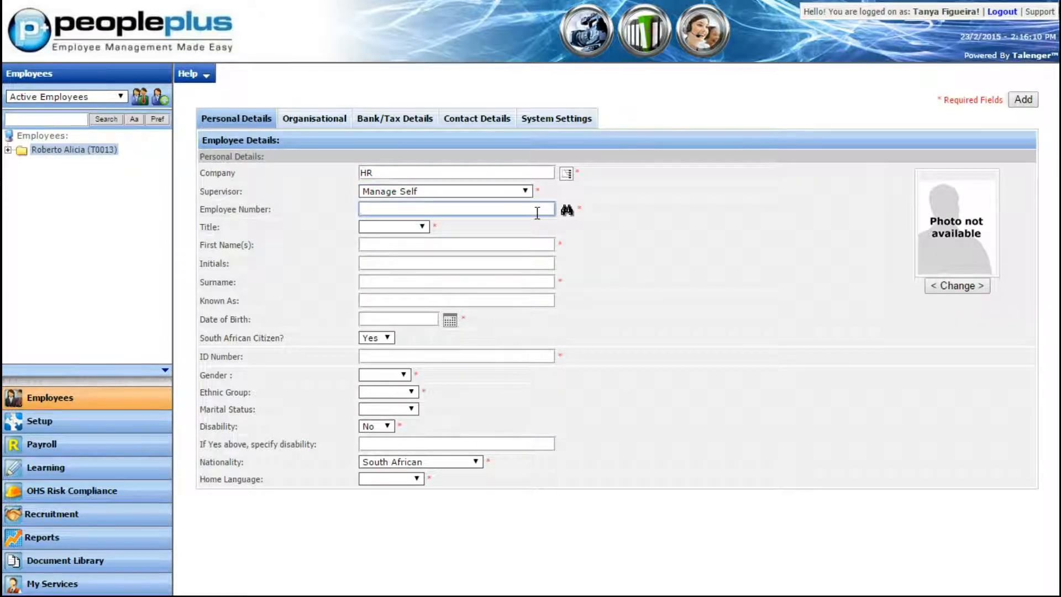
pyautogui.write('ta')
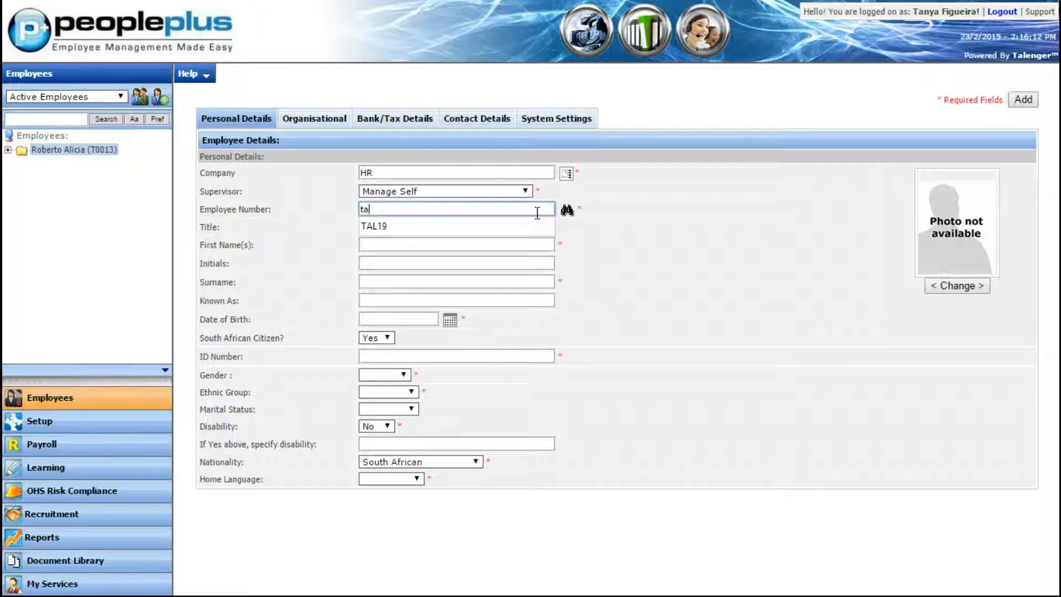
pyautogui.press('BackSpace')
pyautogui.press('BackSpace')
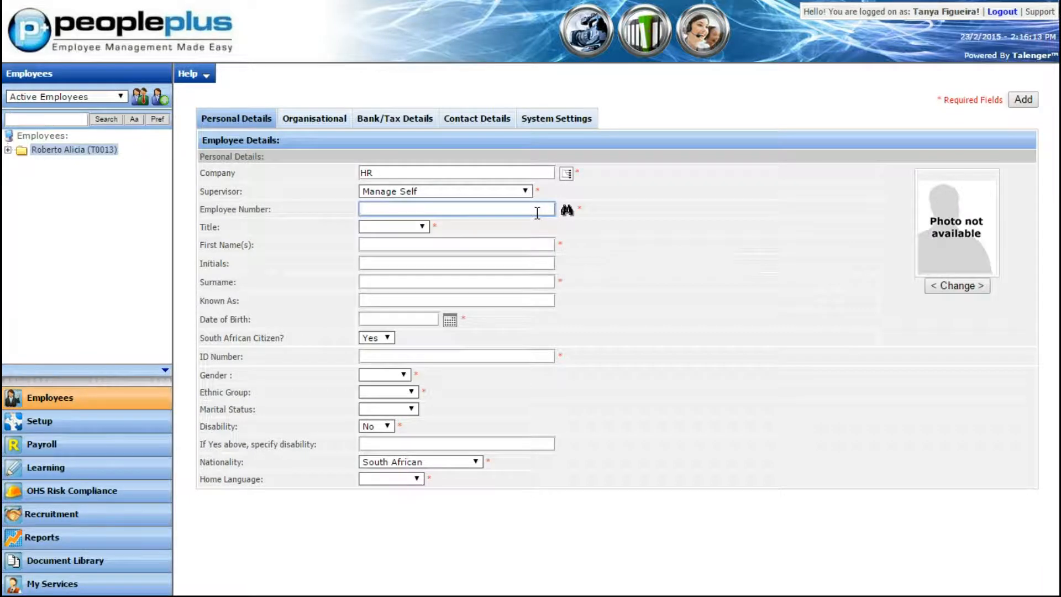
pyautogui.click(566, 210)
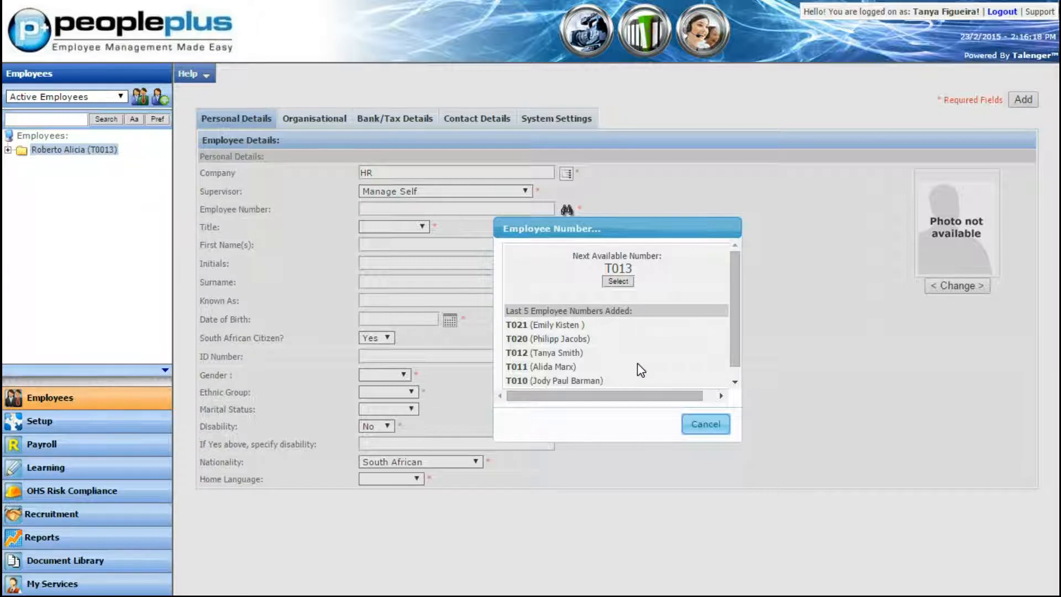
pyautogui.click(619, 281)
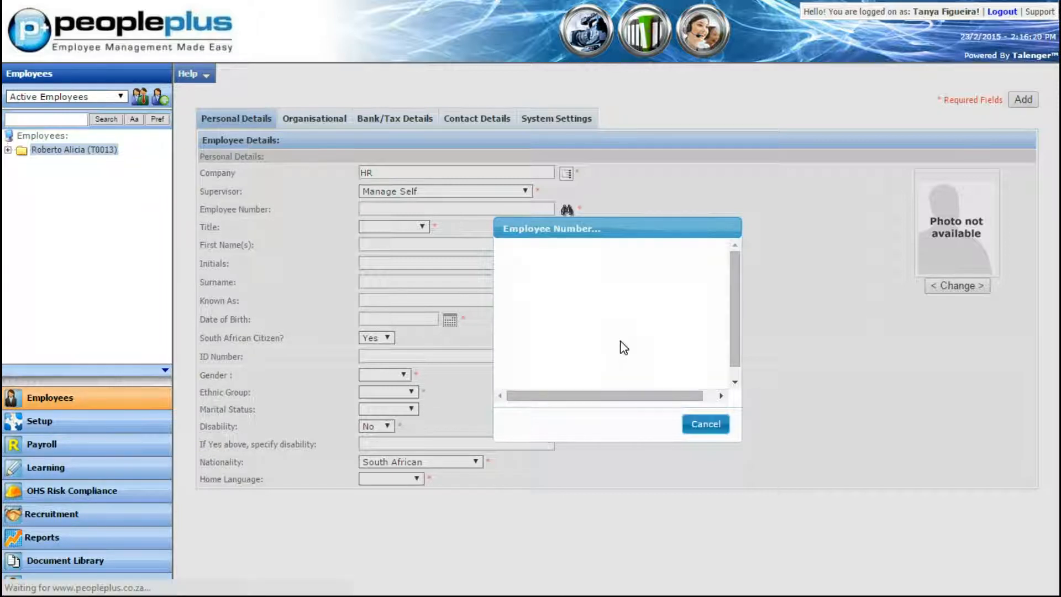
pyautogui.click(402, 227)
pyautogui.click(403, 273)
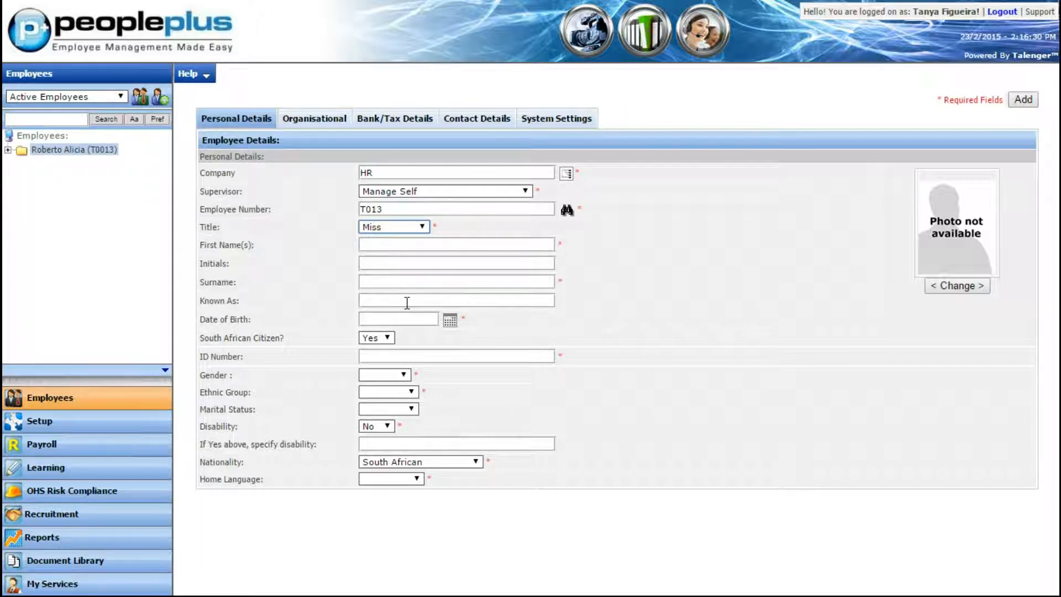
# Fill in the employee's date of birth using the calendar picker
pyautogui.click(455, 324)
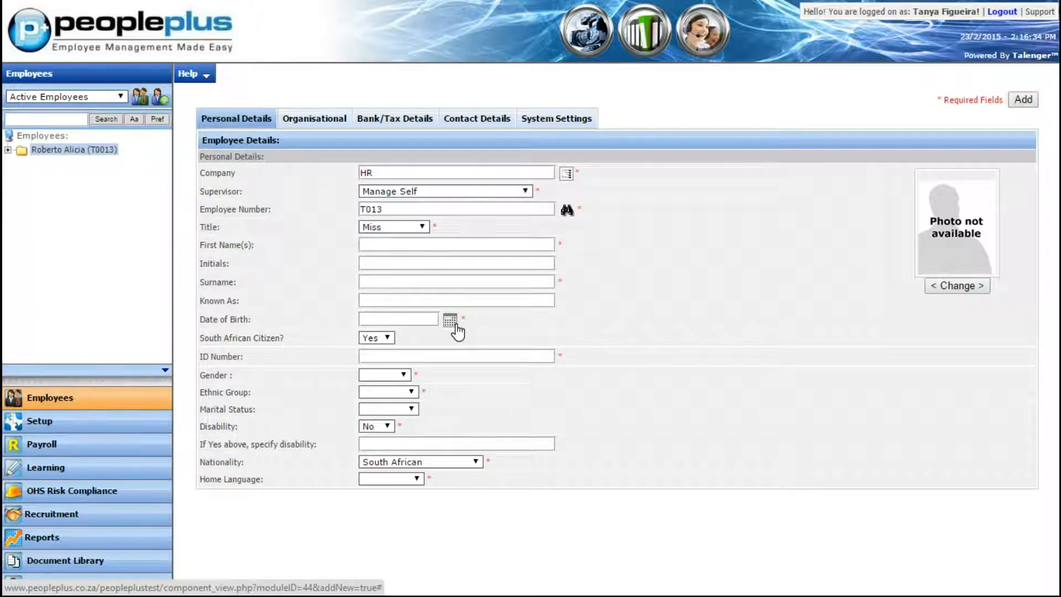
pyautogui.click(455, 326)
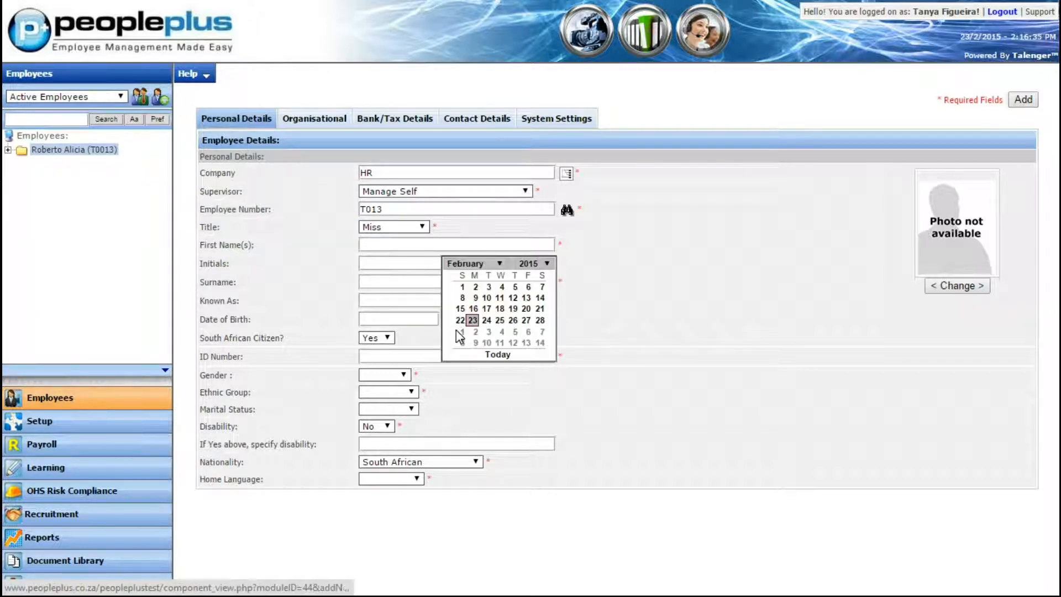
pyautogui.click(537, 268)
pyautogui.click(531, 316)
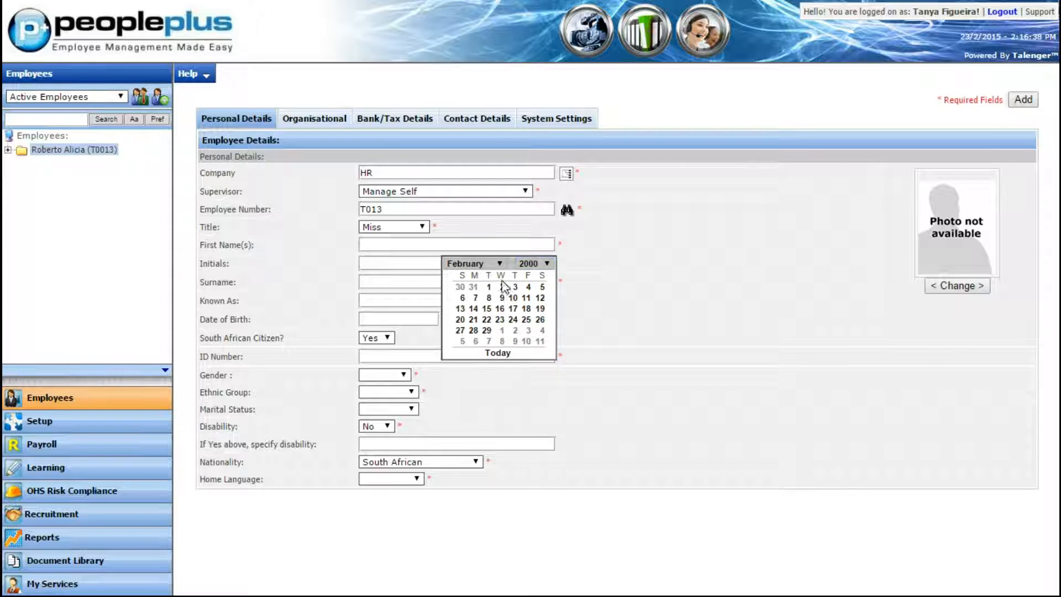
pyautogui.click(495, 265)
pyautogui.click(496, 275)
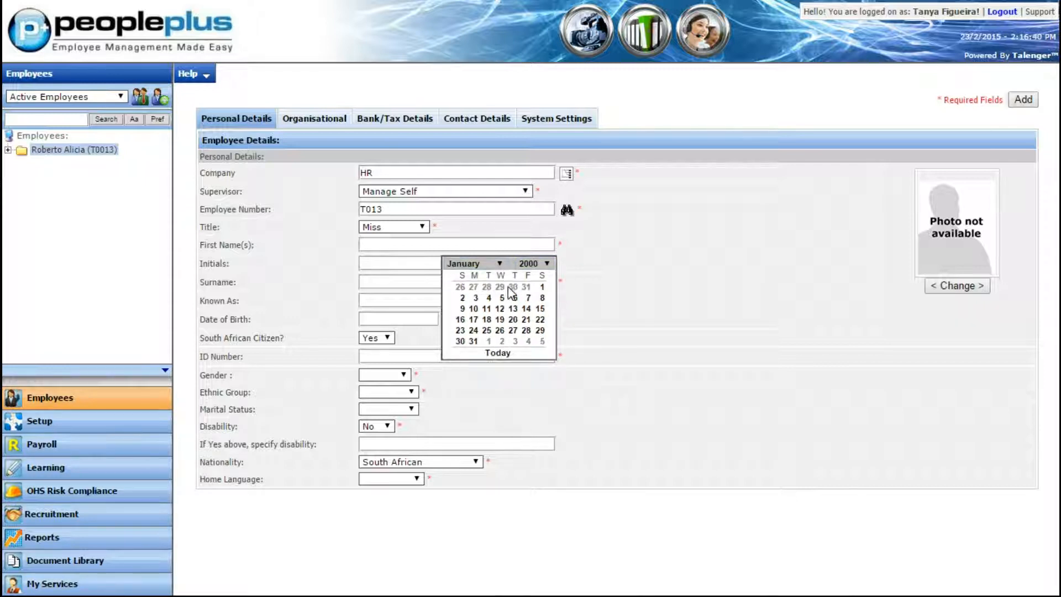
pyautogui.click(500, 308)
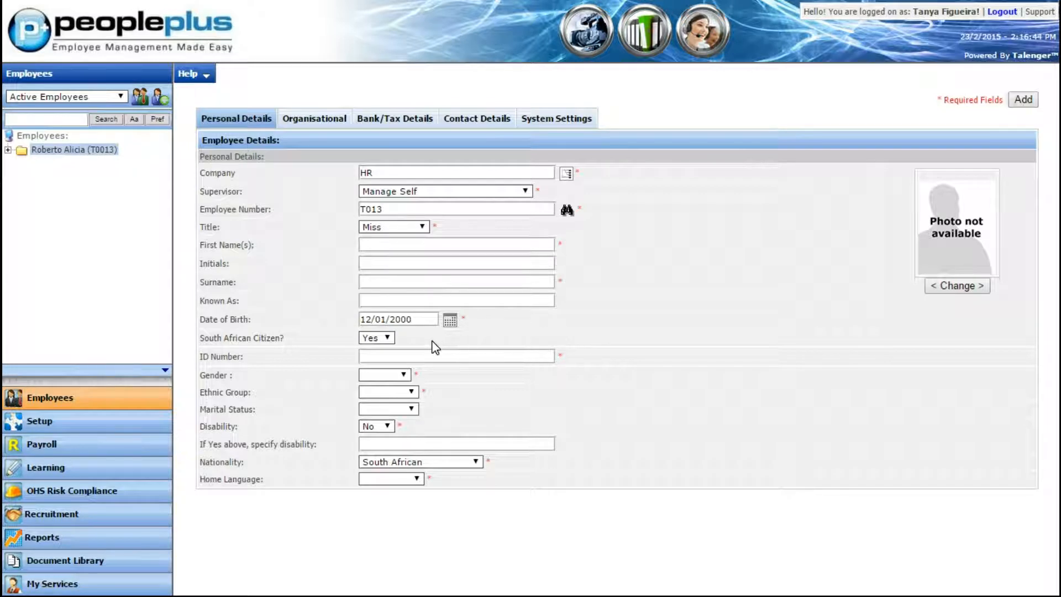
# Switch South African citizenship to No to examine the passport number and issuing country fields, and restore it to Yes
pyautogui.click(382, 357)
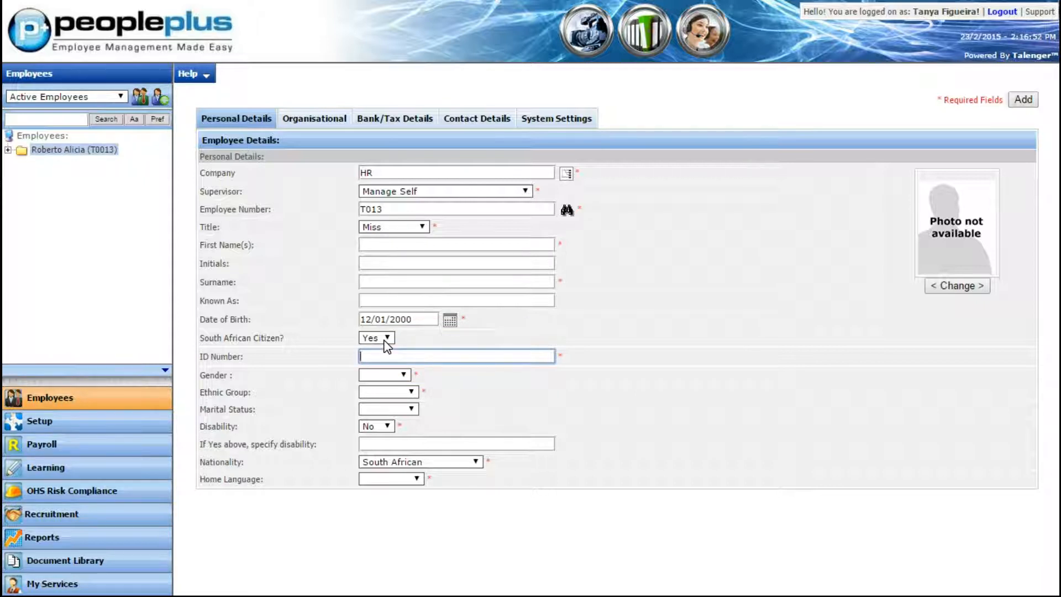
pyautogui.click(384, 339)
pyautogui.click(385, 358)
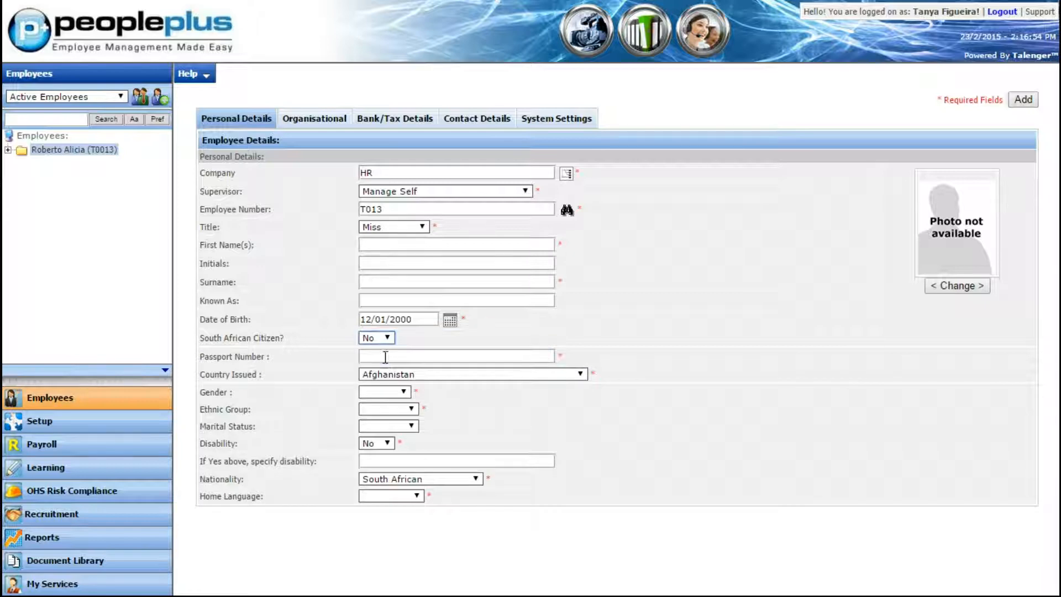
pyautogui.click(385, 357)
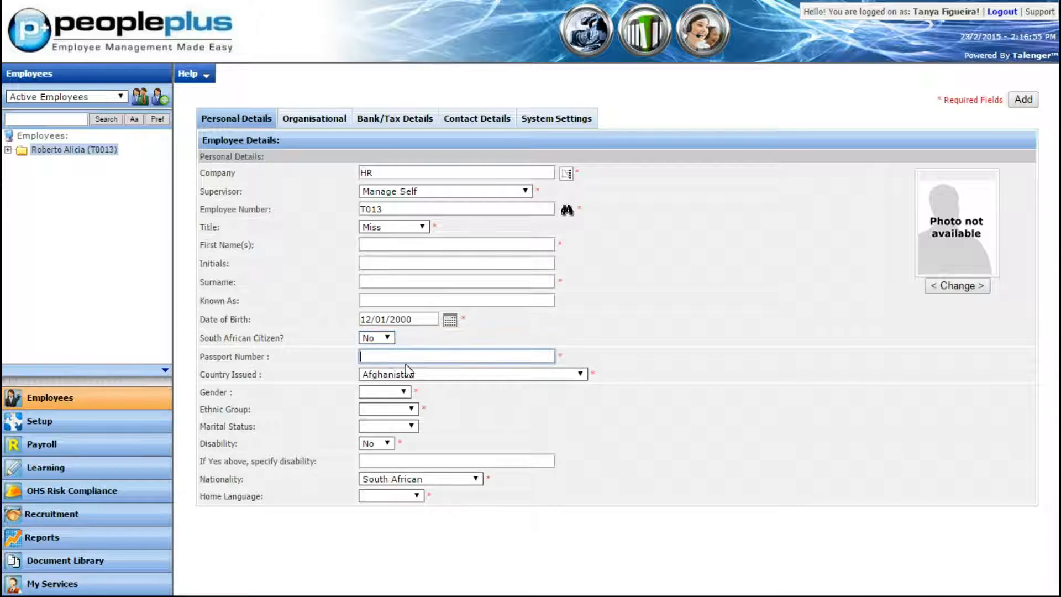
pyautogui.click(491, 375)
pyautogui.scroll(-8, 521, 284)
pyautogui.scroll(-12, 521, 284)
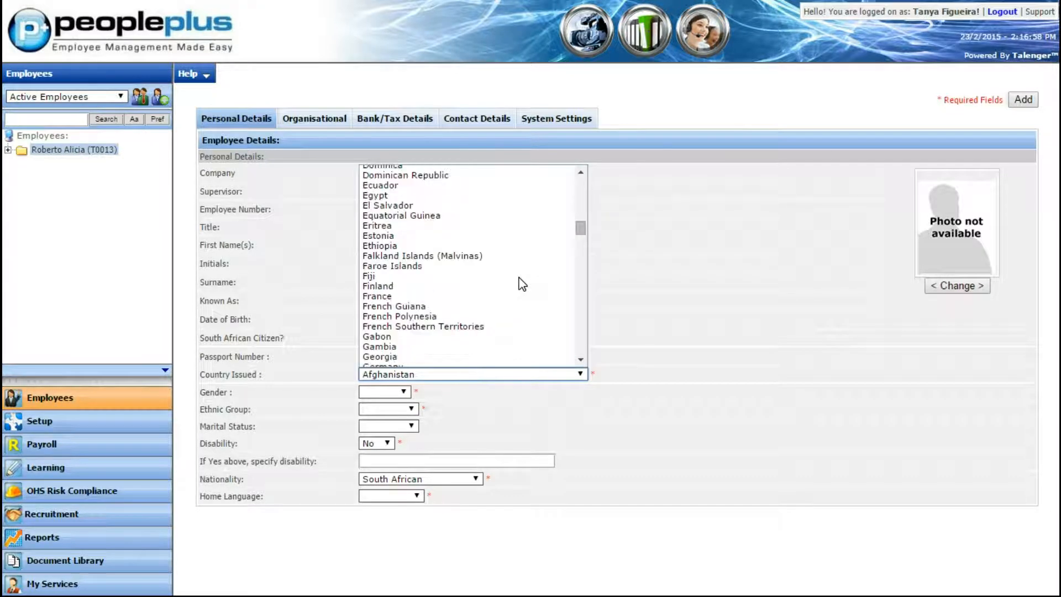
pyautogui.scroll(20, 519, 279)
pyautogui.click(485, 170)
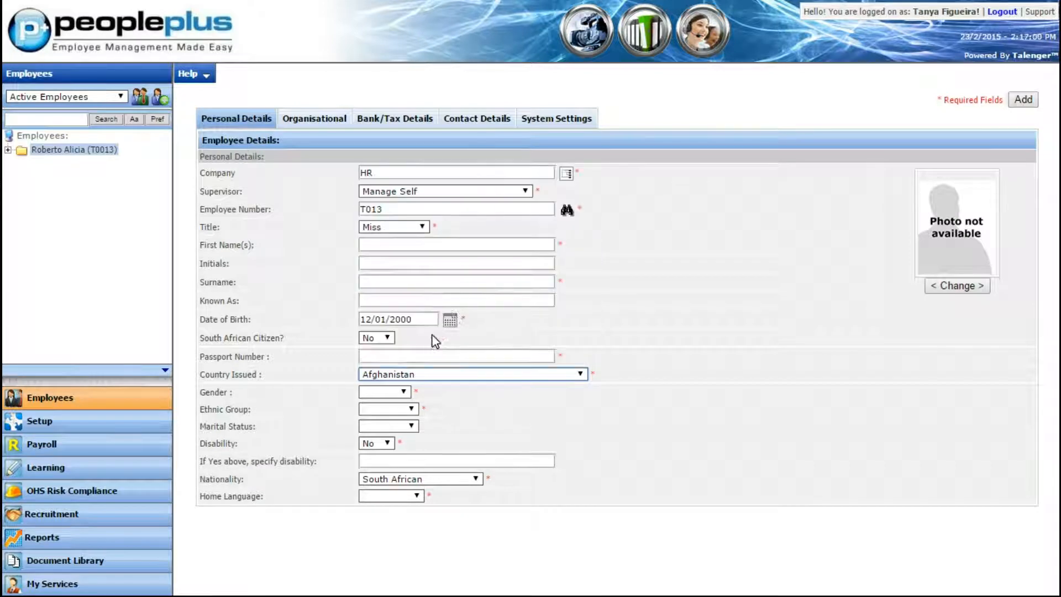
pyautogui.click(387, 337)
pyautogui.click(389, 348)
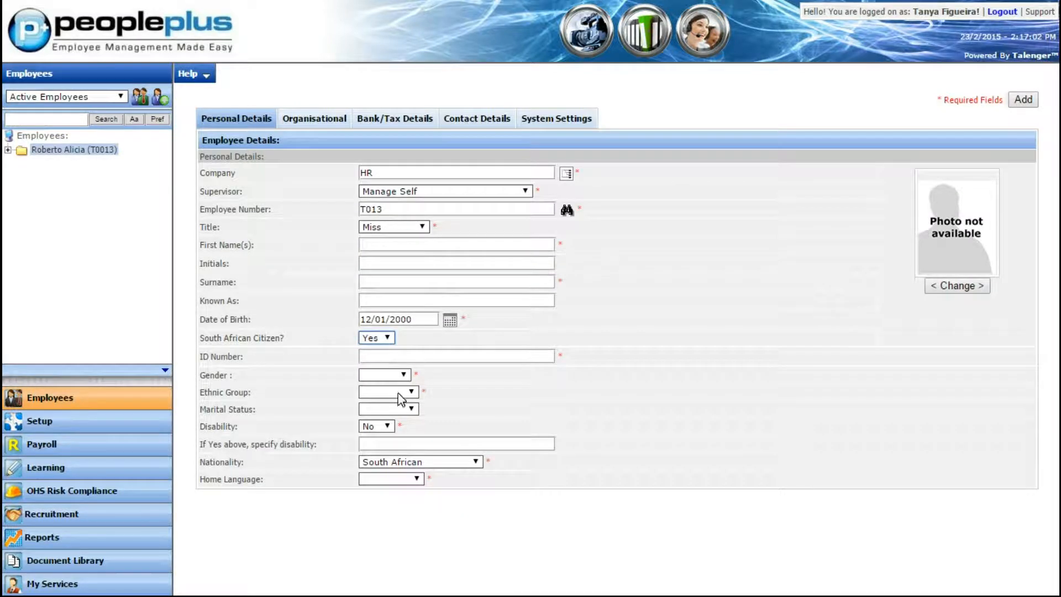
pyautogui.click(399, 375)
pyautogui.click(399, 374)
pyautogui.click(405, 393)
pyautogui.click(405, 394)
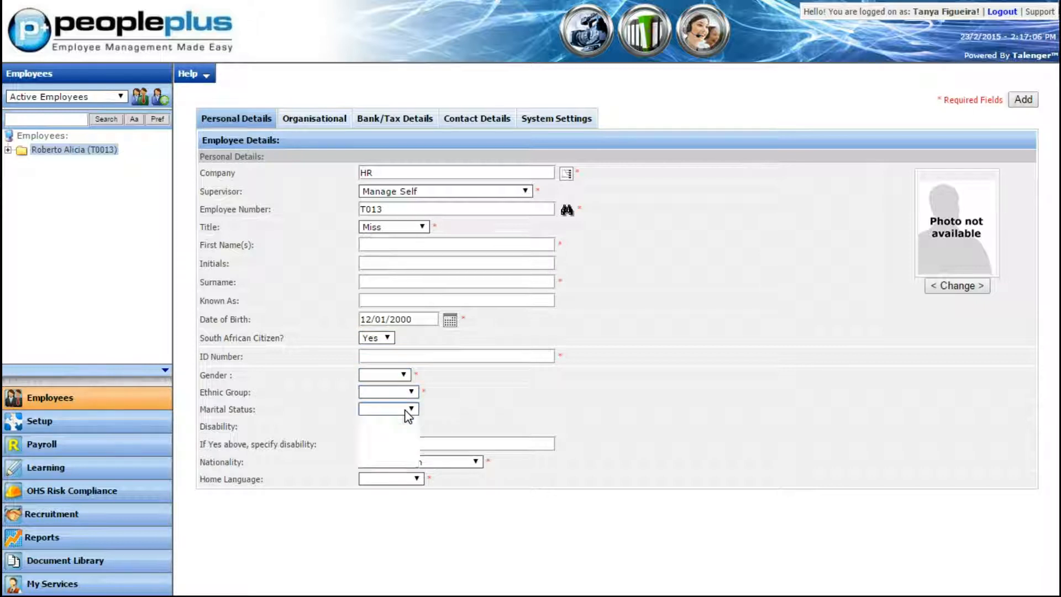
pyautogui.click(406, 409)
pyautogui.click(406, 410)
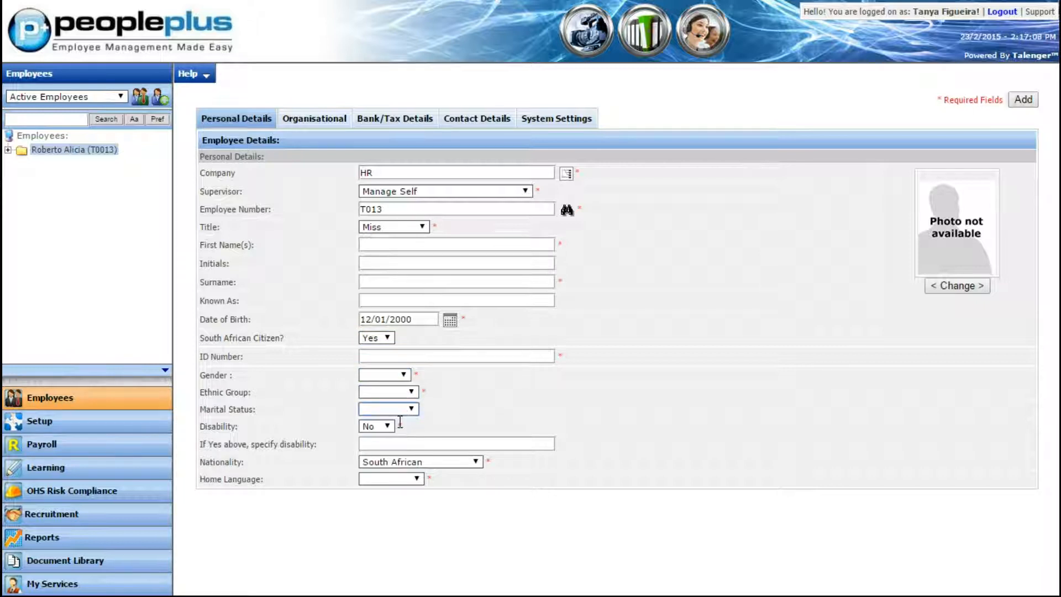
# Set the employee's disability status to Yes, leaving the disability description blank
pyautogui.click(388, 427)
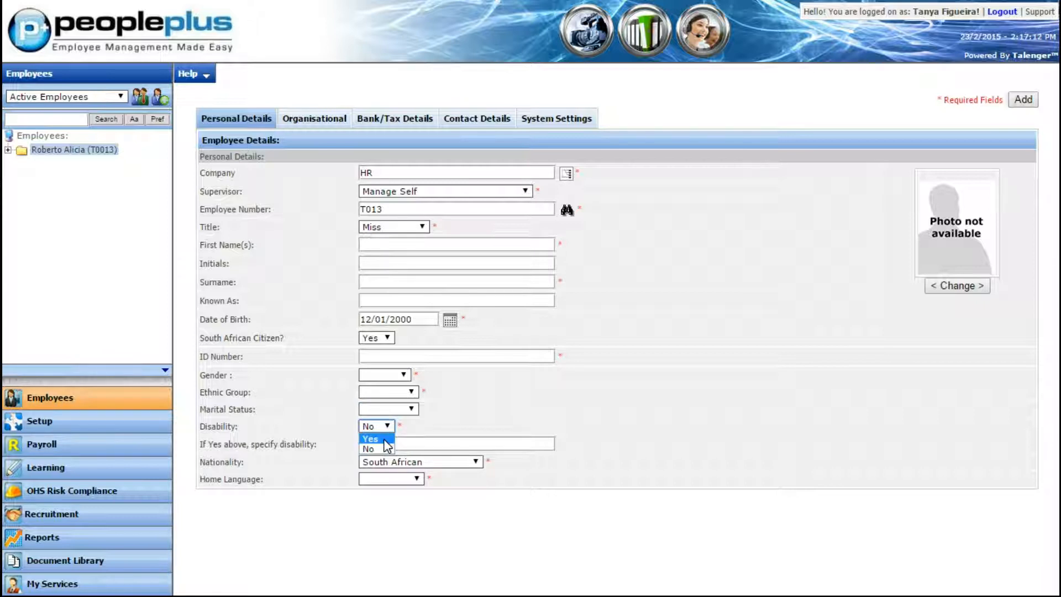
pyautogui.click(384, 439)
pyautogui.click(368, 445)
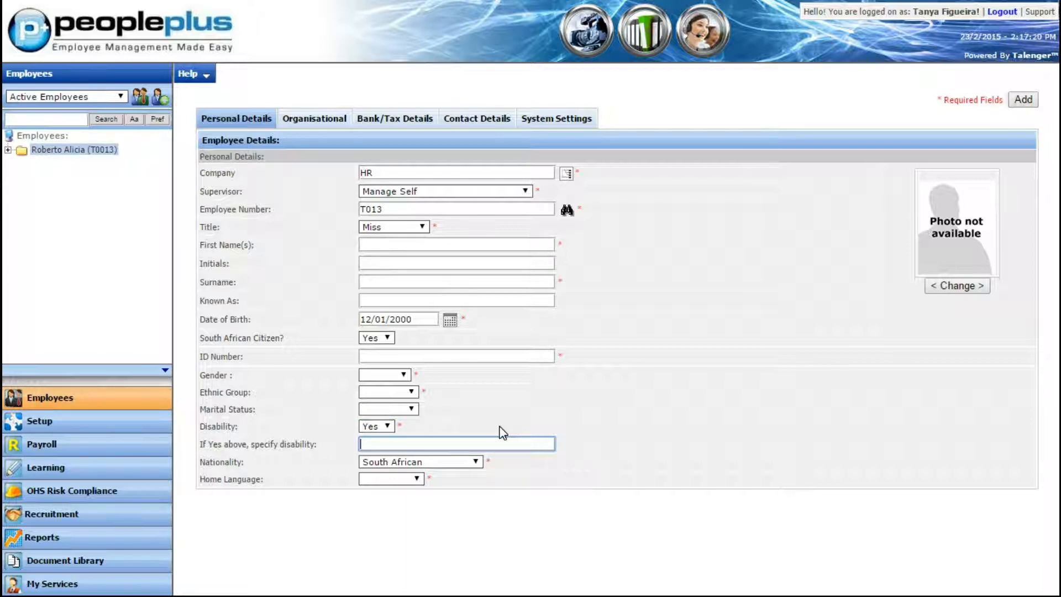
# Select South African as the nationality and English as the home language
pyautogui.click(476, 464)
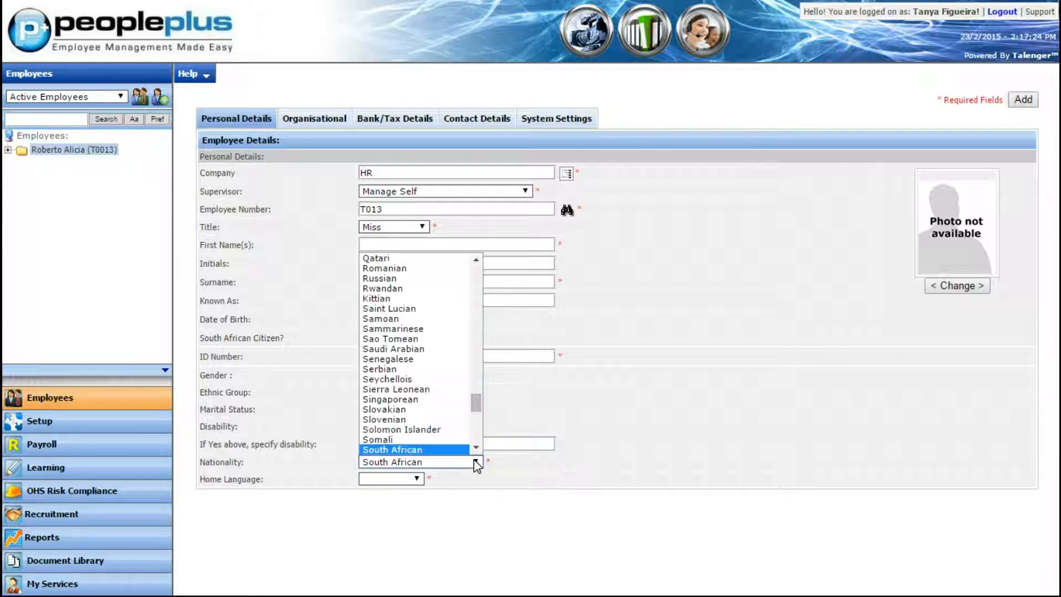
pyautogui.click(405, 449)
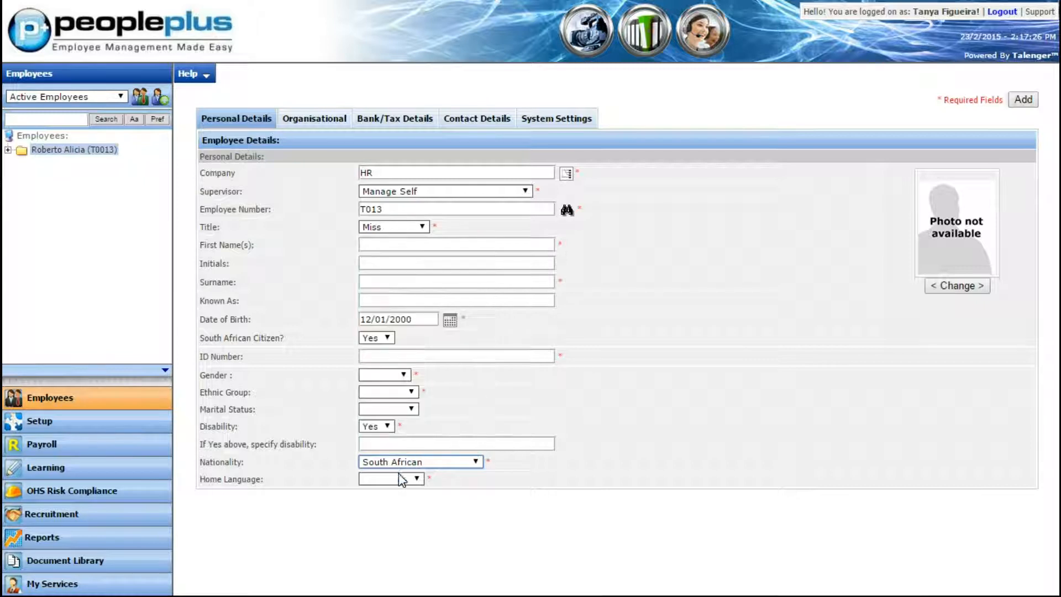
pyautogui.click(406, 479)
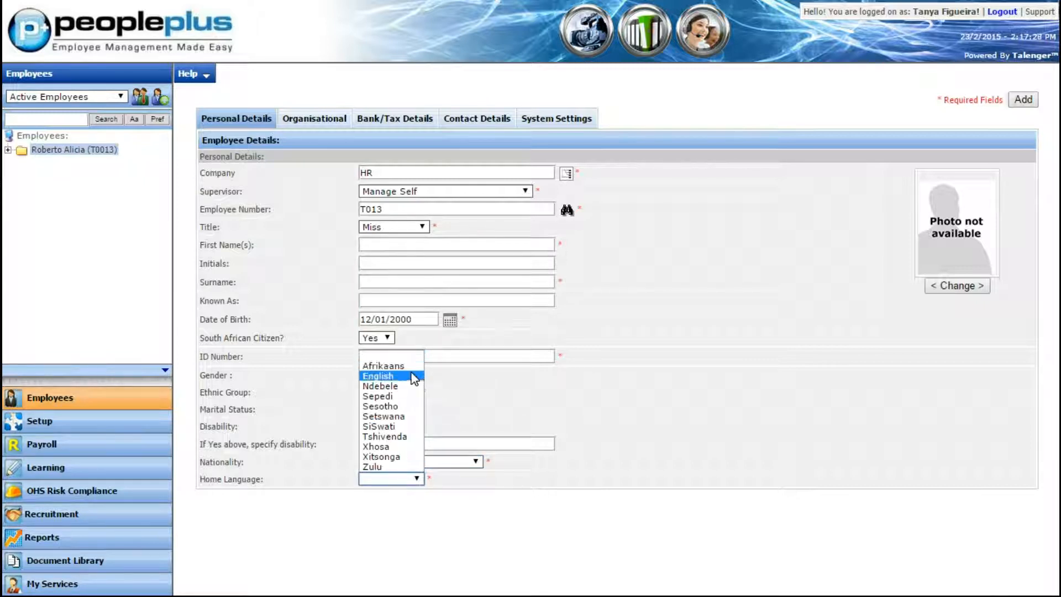
pyautogui.click(412, 377)
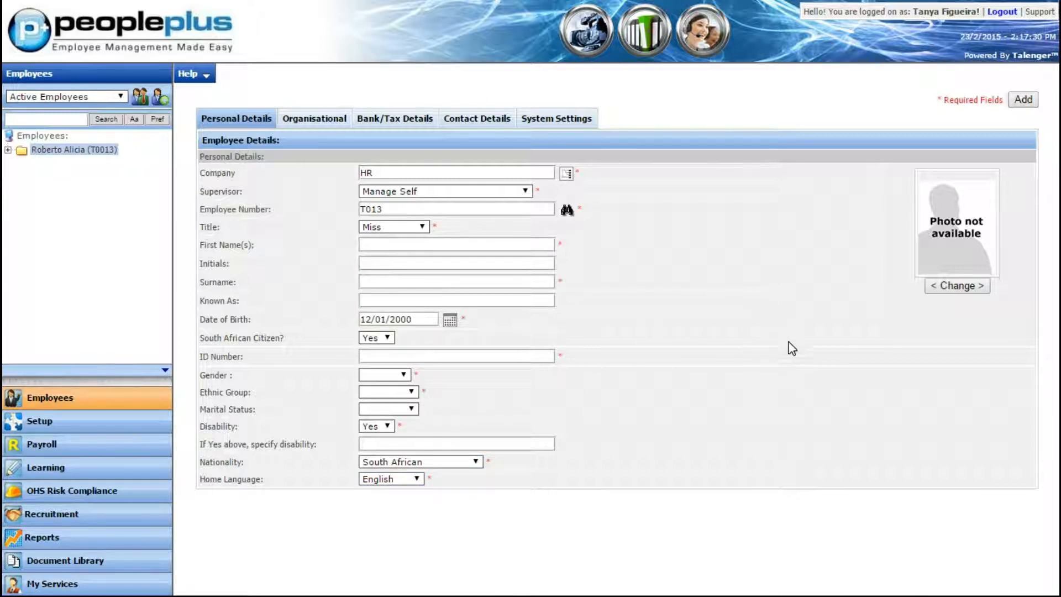
pyautogui.click(949, 290)
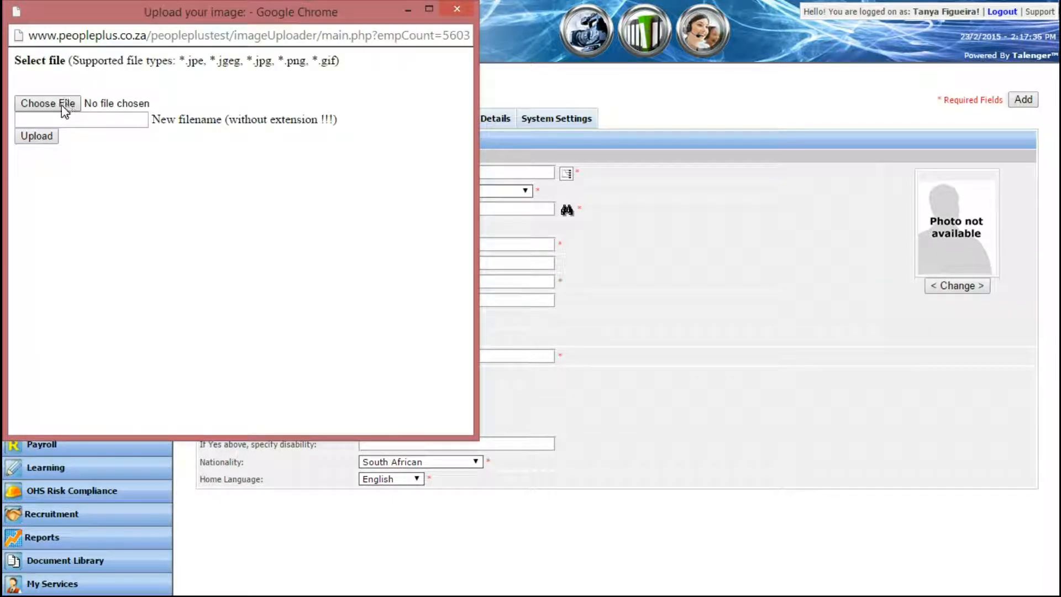
pyautogui.click(79, 124)
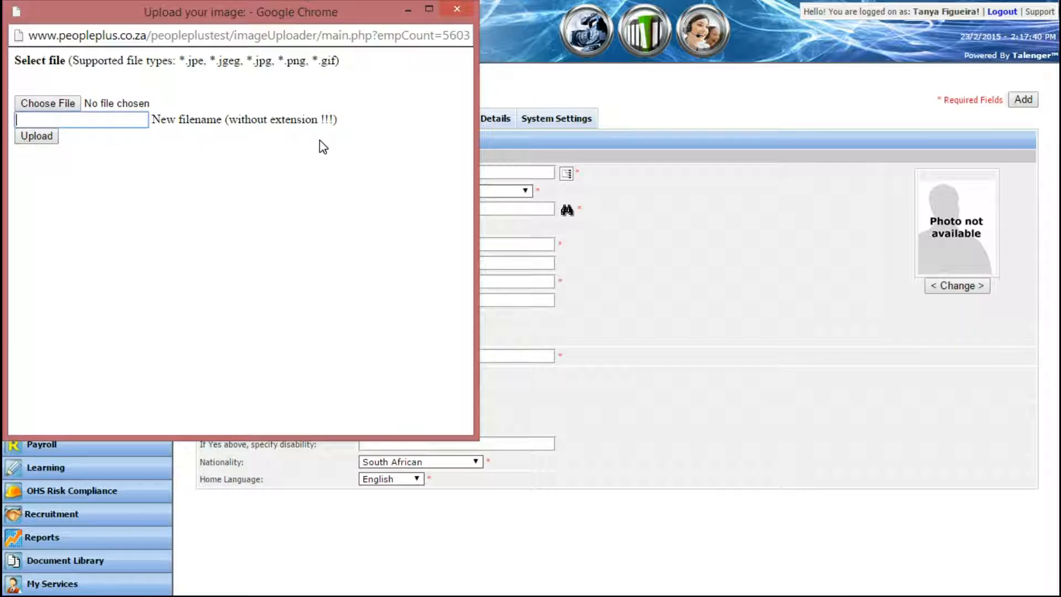
pyautogui.click(447, 8)
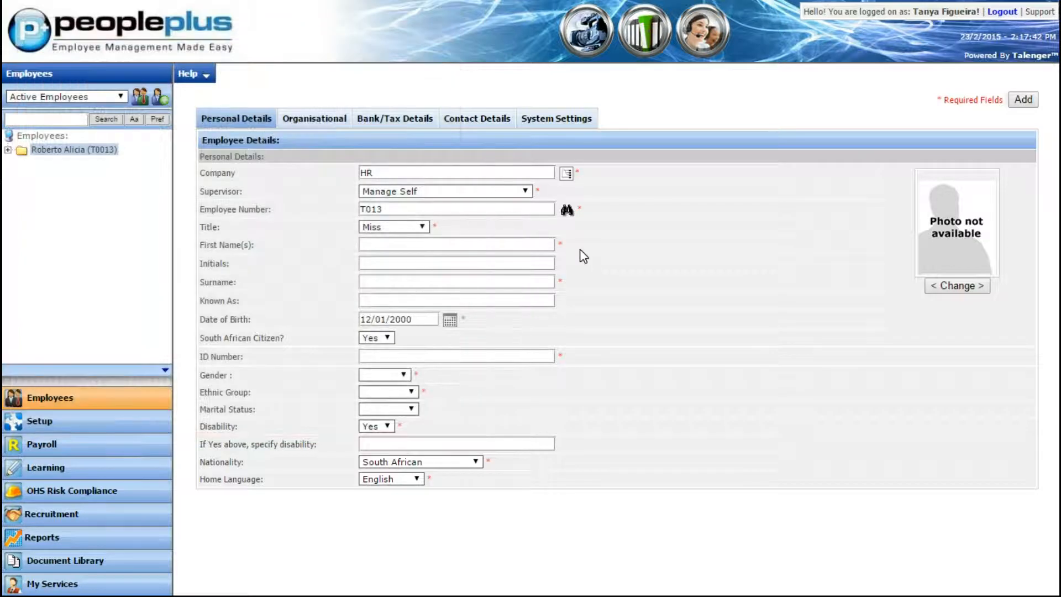
# Set the date of engagement in the organisational details to 02/05/2013 using the calendar picker
pyautogui.click(335, 123)
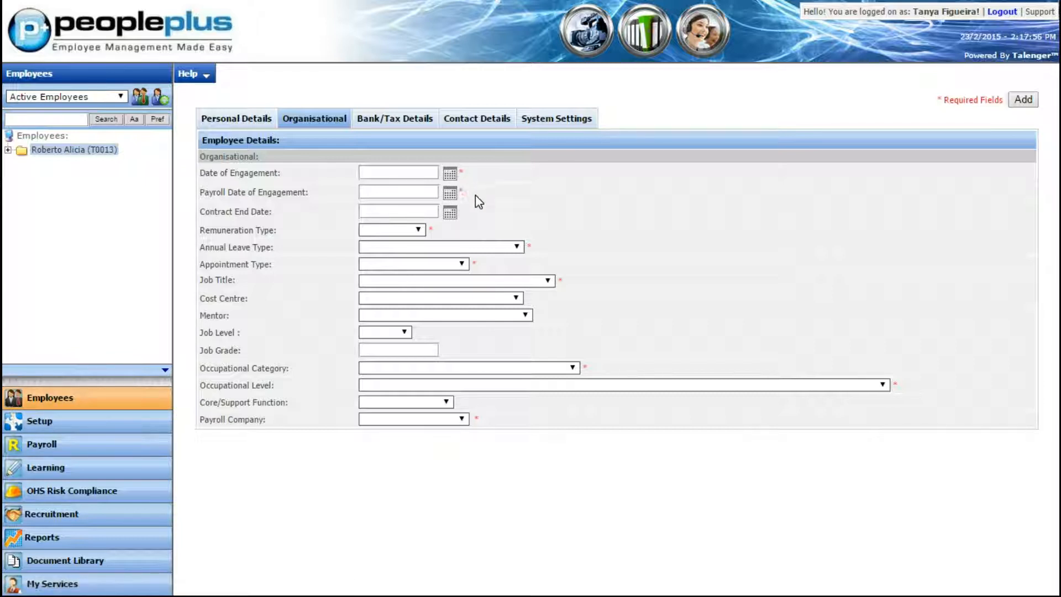
pyautogui.click(451, 174)
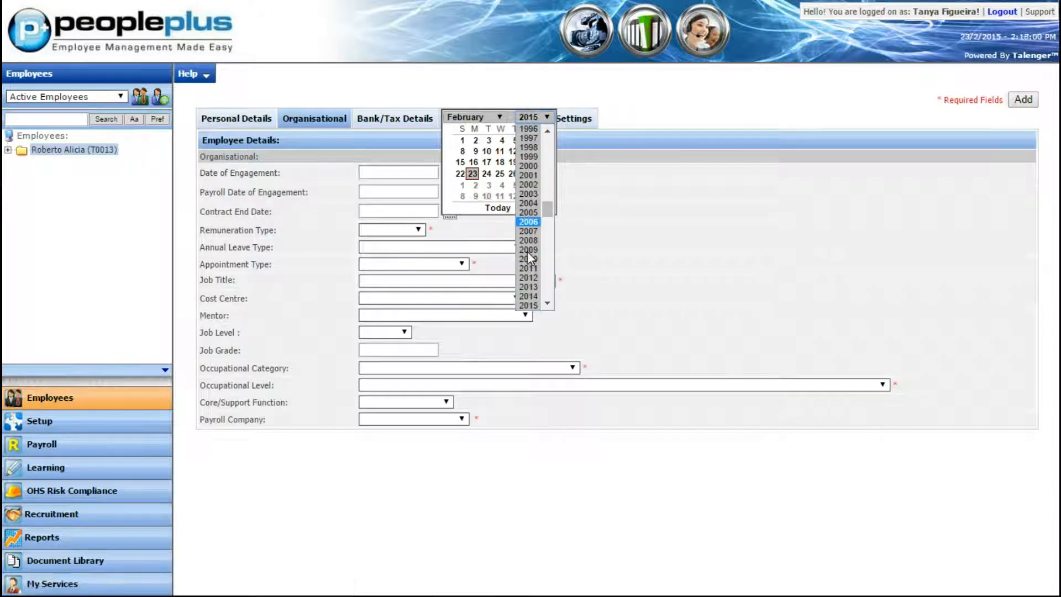
pyautogui.click(531, 286)
pyautogui.click(484, 117)
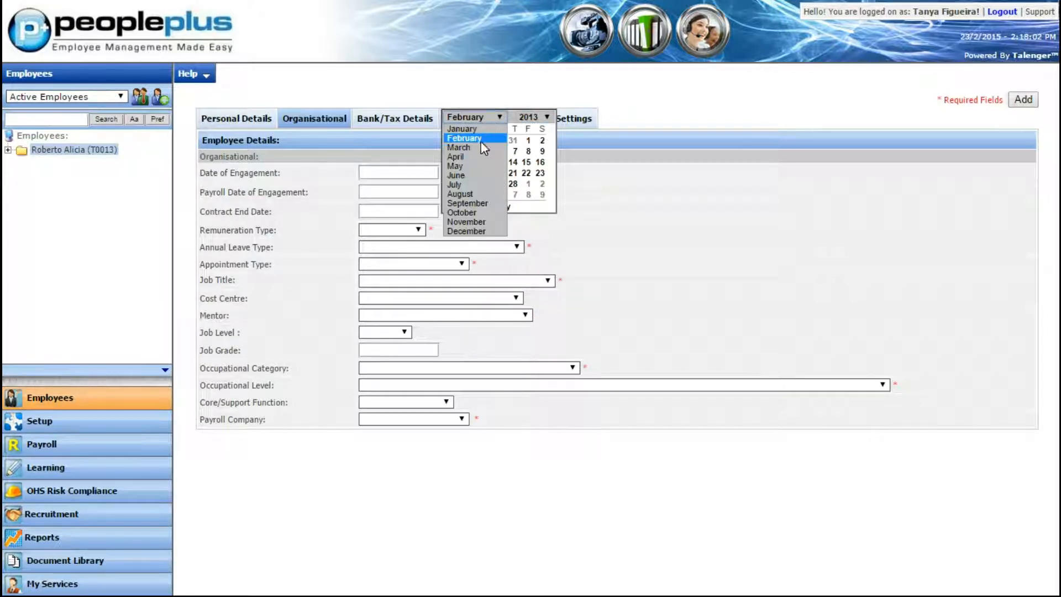
pyautogui.click(475, 169)
pyautogui.click(515, 142)
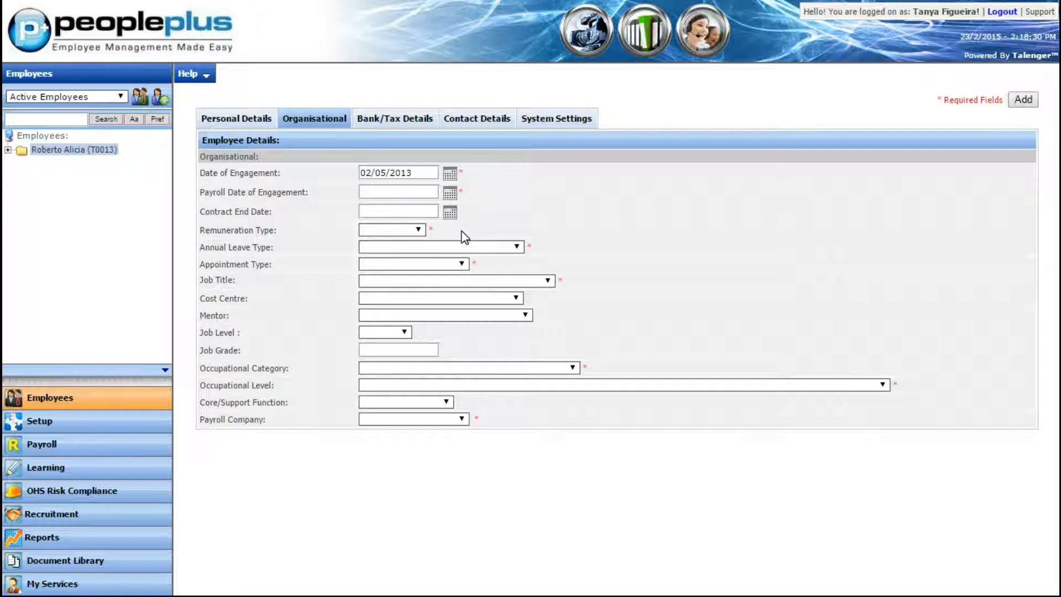
# Examine the available options for remuneration type, annual leave type, appointment type, job title, cost centre and mentor without choosing any
pyautogui.click(416, 232)
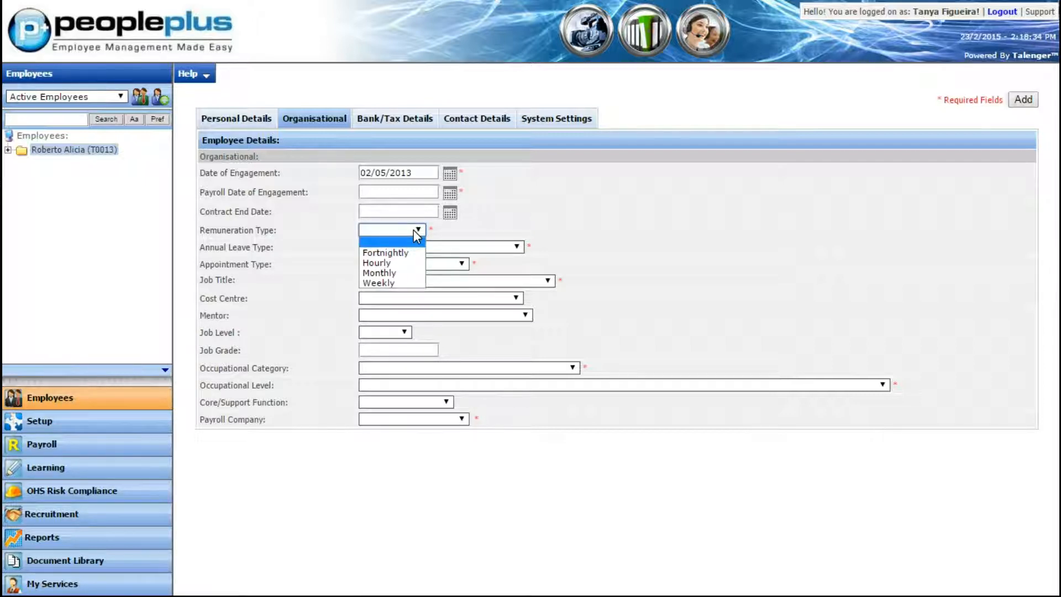
pyautogui.click(413, 230)
pyautogui.click(517, 247)
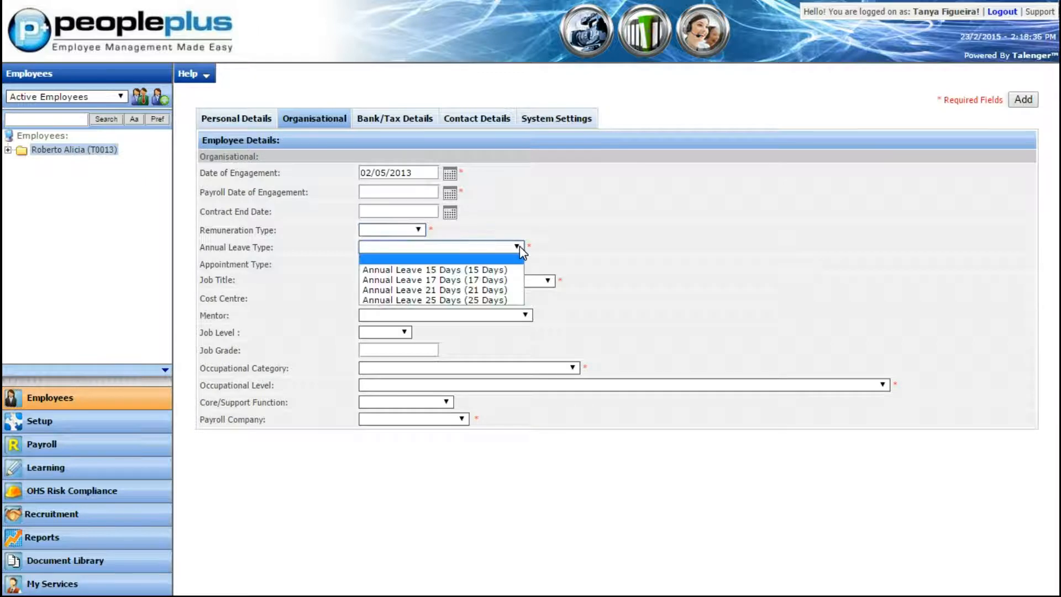
pyautogui.click(518, 247)
pyautogui.click(462, 266)
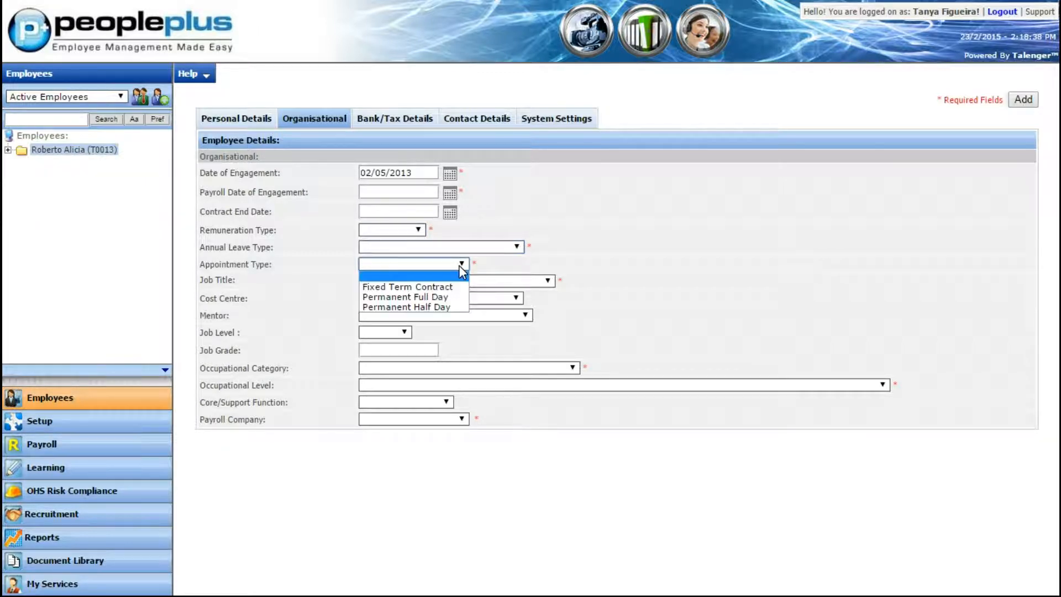
pyautogui.click(460, 266)
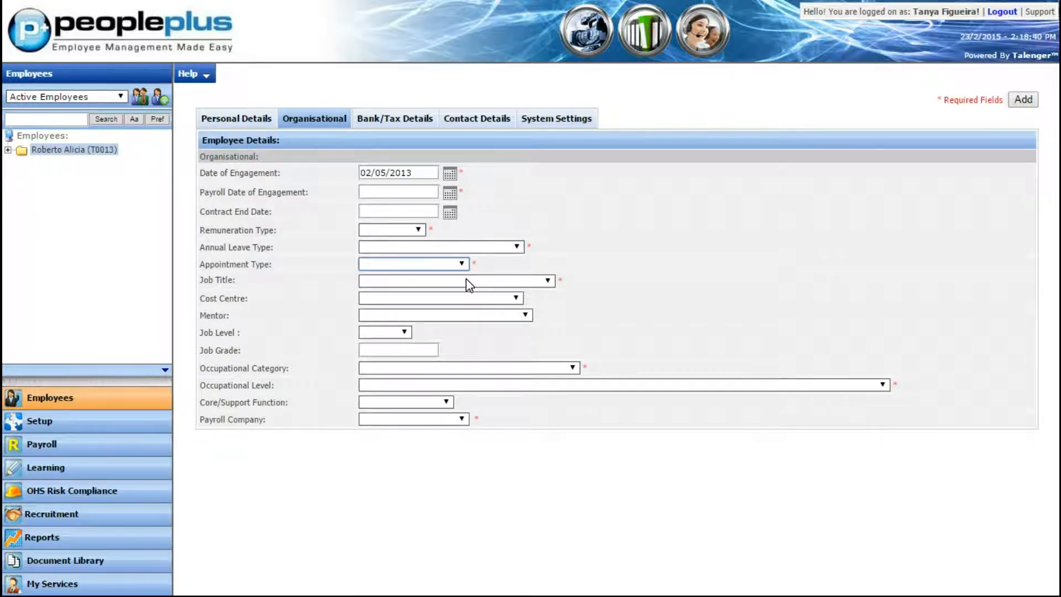
pyautogui.click(466, 280)
pyautogui.click(466, 280)
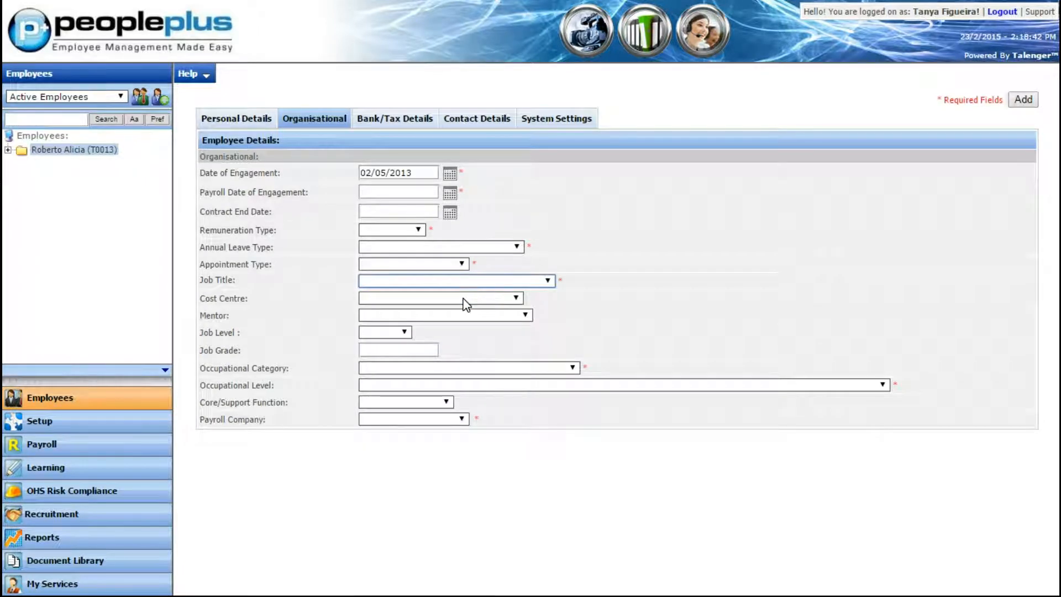
pyautogui.click(463, 299)
pyautogui.click(462, 299)
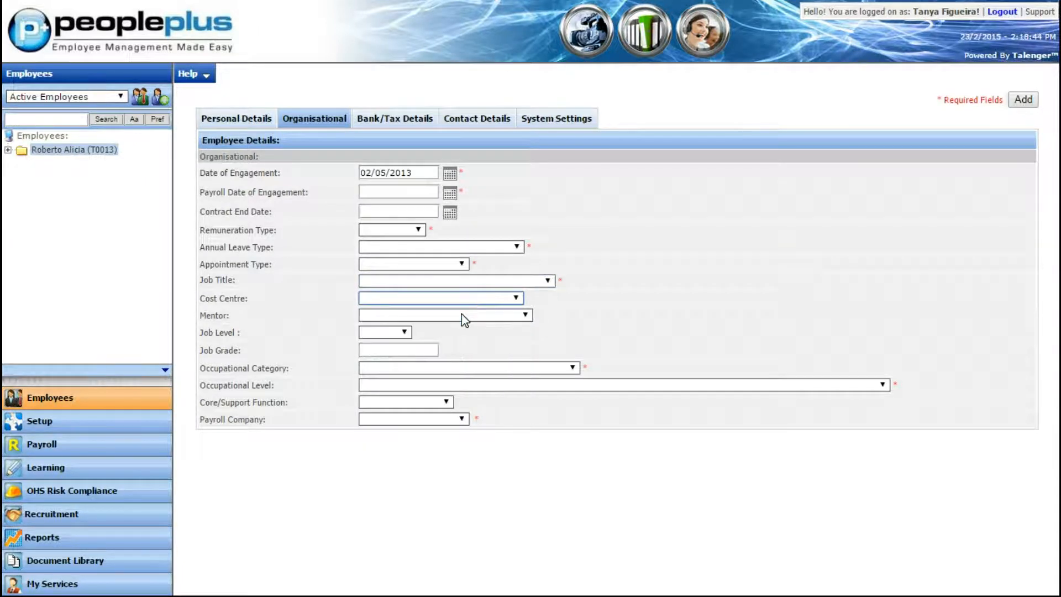
pyautogui.click(464, 317)
pyautogui.click(463, 326)
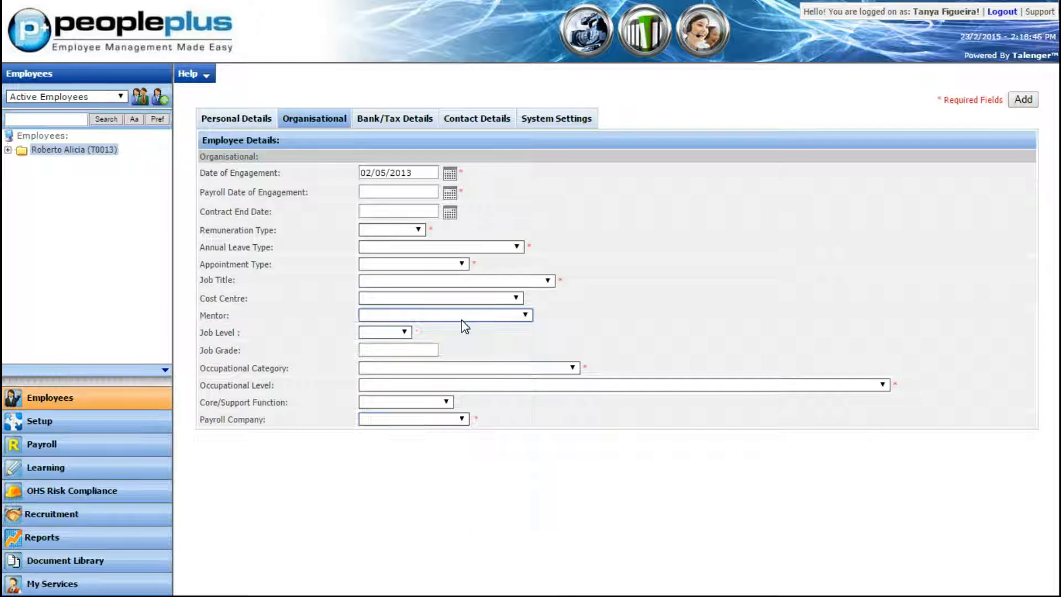
# Set the employee's job level to Level C and the job grade to 1
pyautogui.click(406, 333)
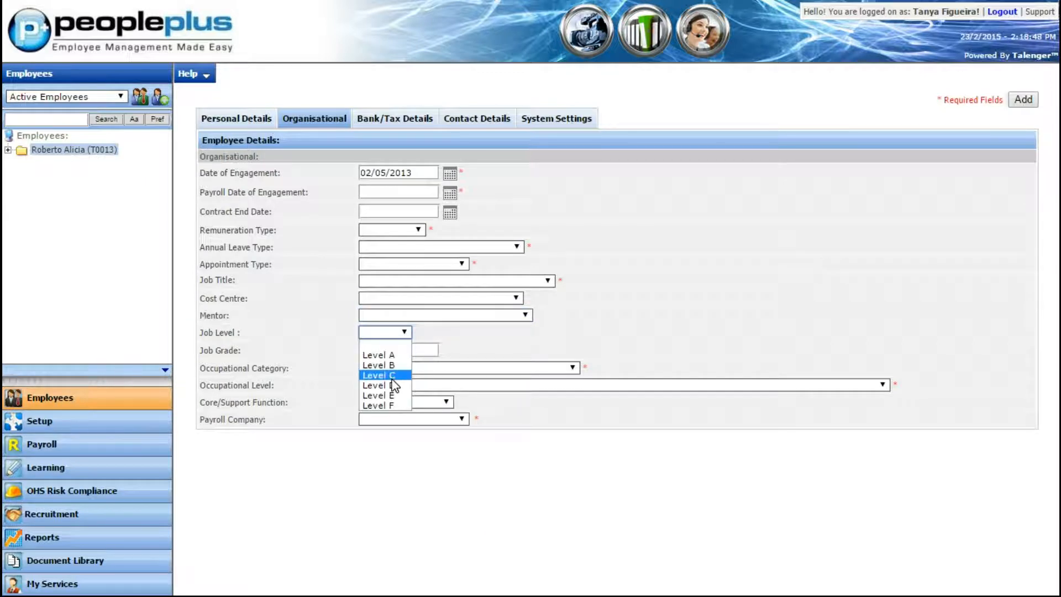
pyautogui.click(387, 374)
pyautogui.click(400, 351)
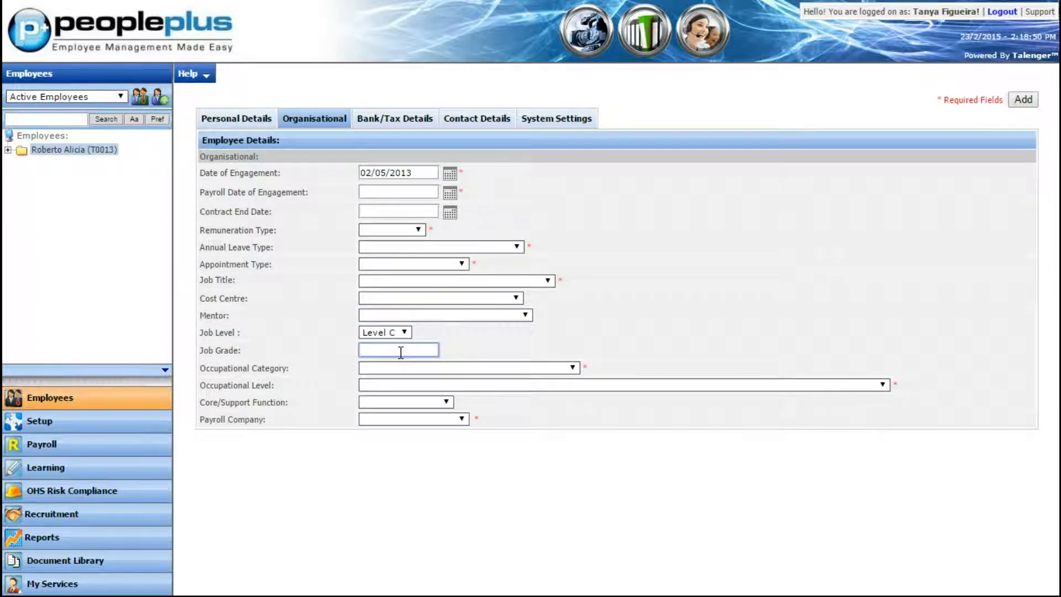
pyautogui.write('1')
# Check the occupational category, occupational level and core/support function options, and set the payroll company to No Payroll Company
pyautogui.click(472, 368)
pyautogui.click(474, 370)
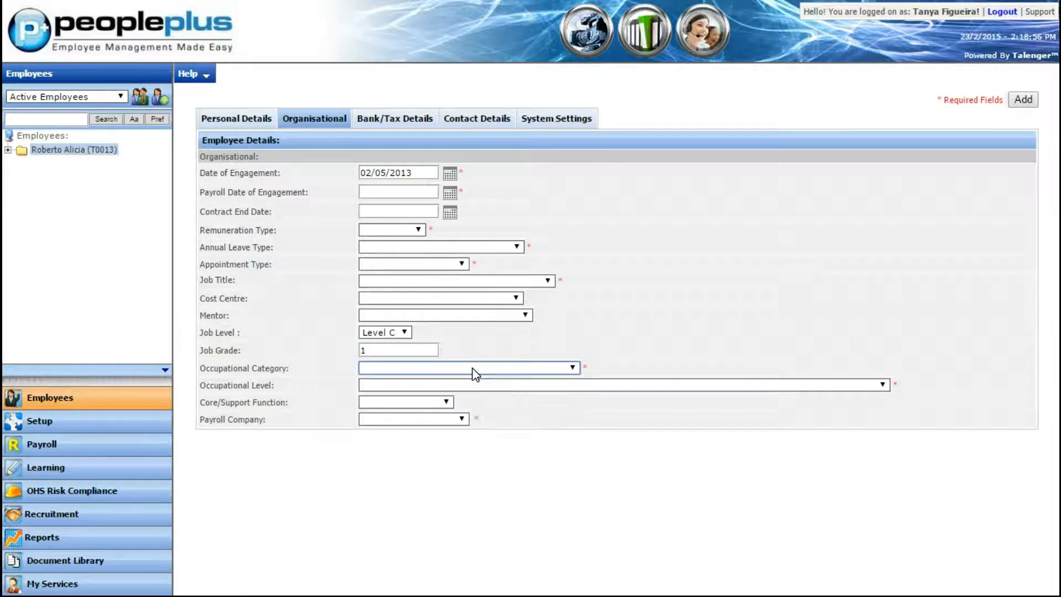
pyautogui.click(471, 387)
pyautogui.click(471, 387)
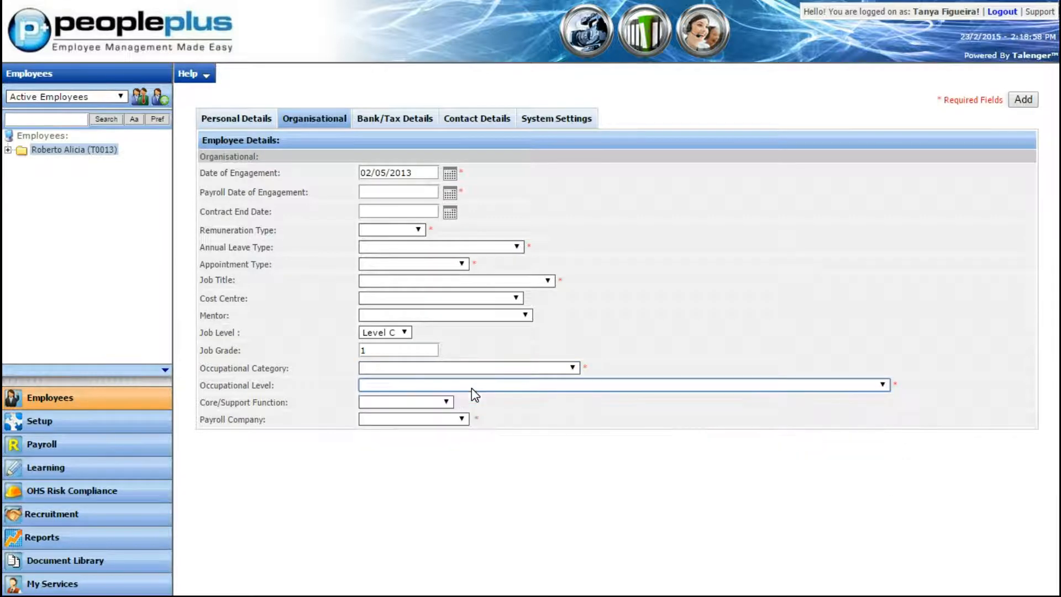
pyautogui.click(445, 404)
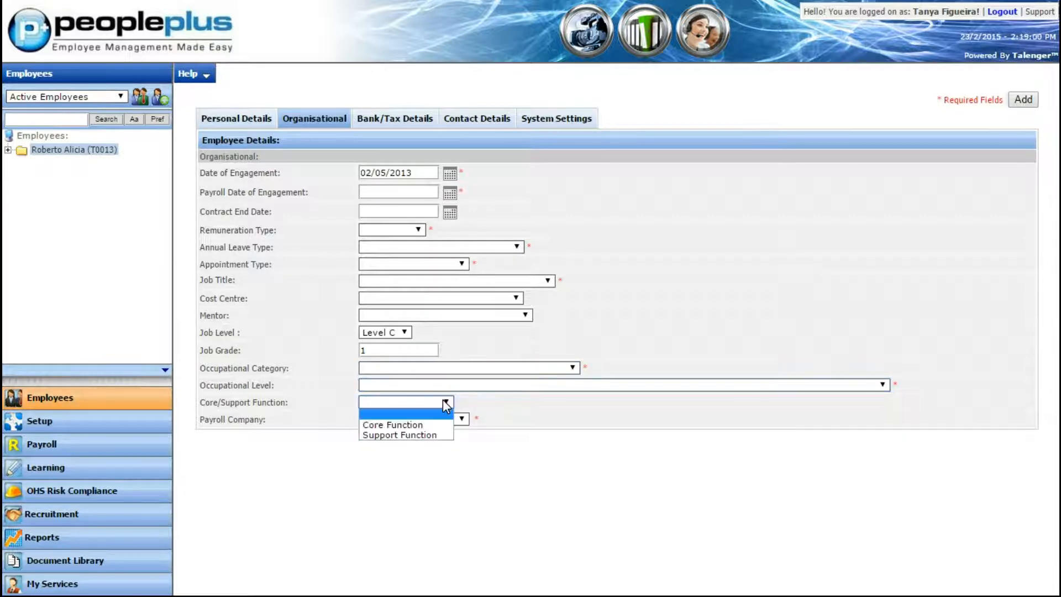
pyautogui.click(443, 400)
pyautogui.click(438, 417)
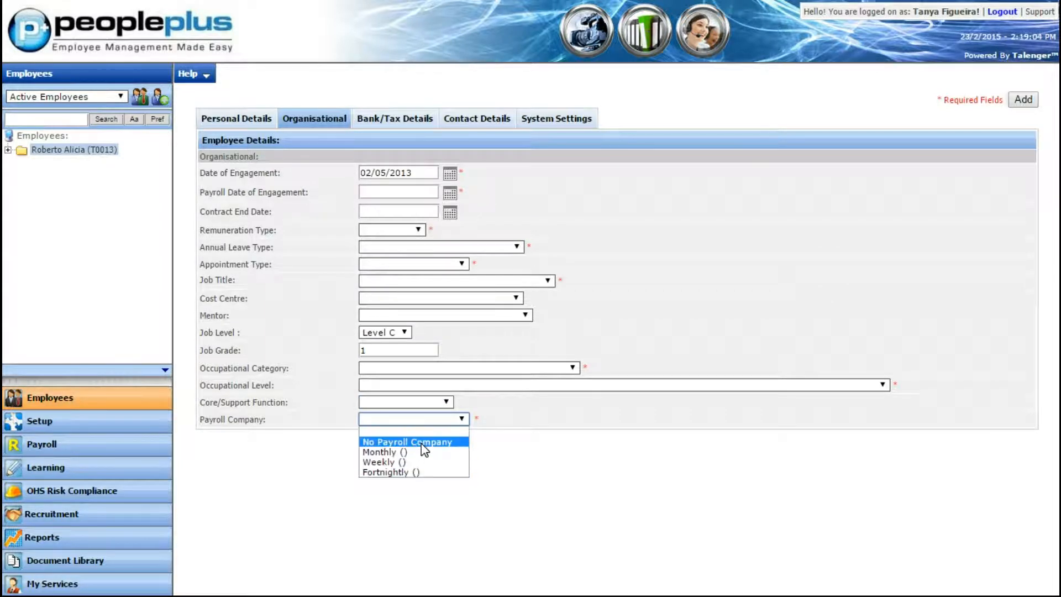
pyautogui.click(421, 442)
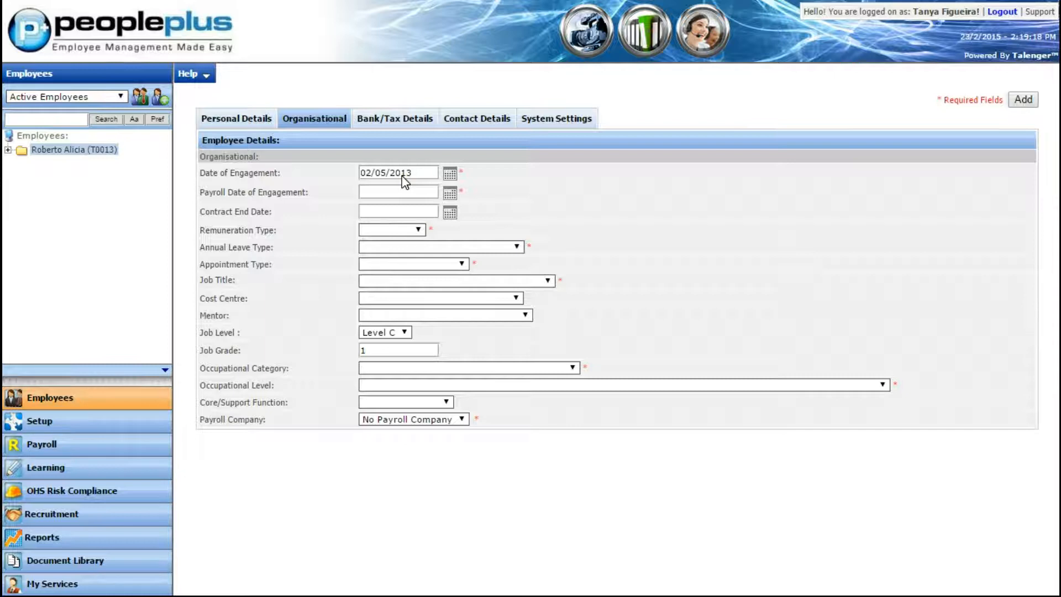
# Set the payment method in the employee's bank and tax details to Bank Transfer
pyautogui.click(411, 129)
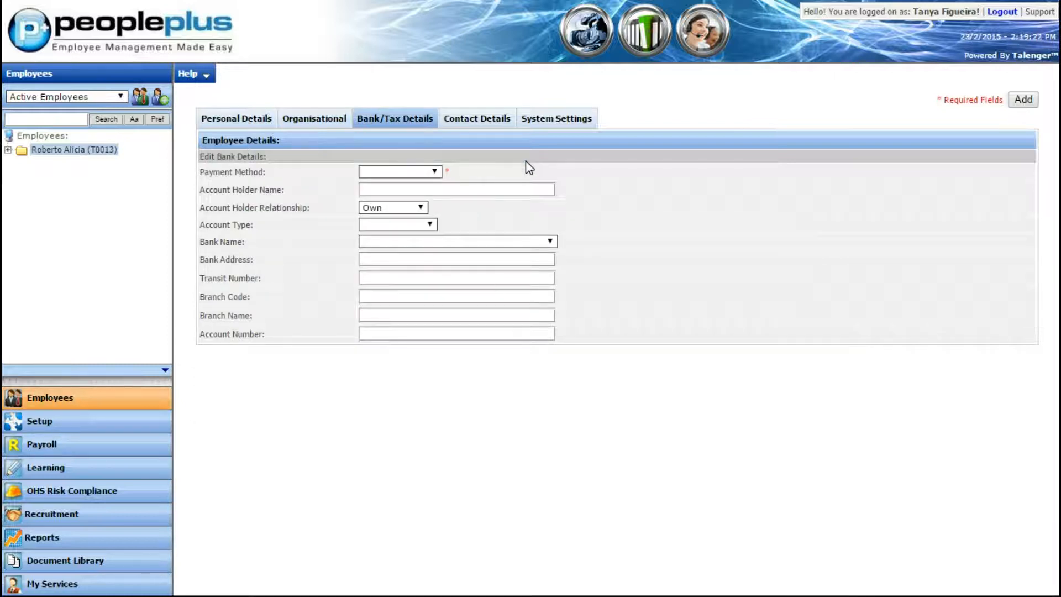
pyautogui.click(435, 172)
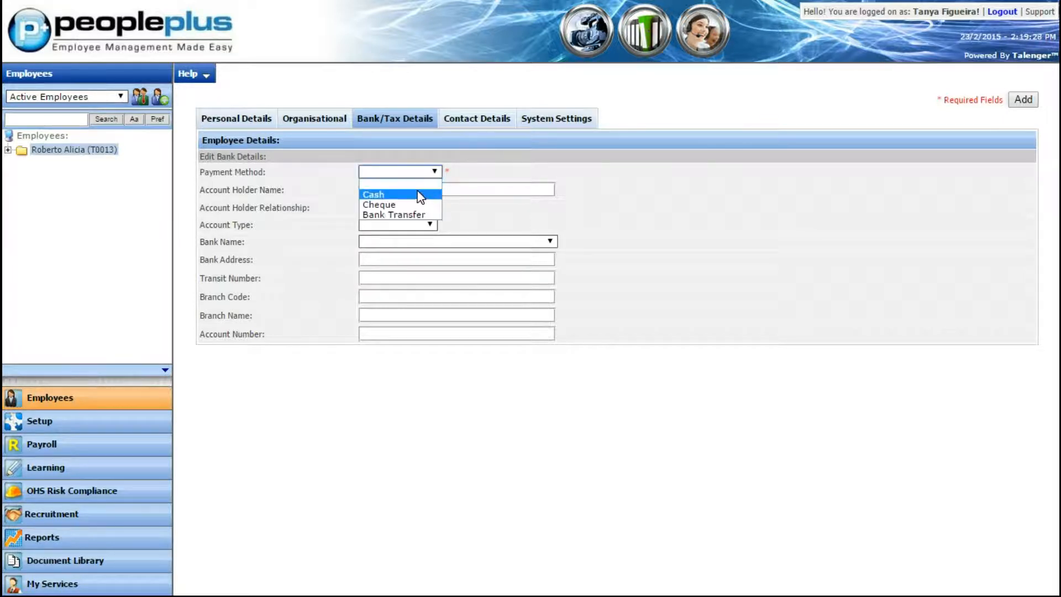
pyautogui.click(420, 196)
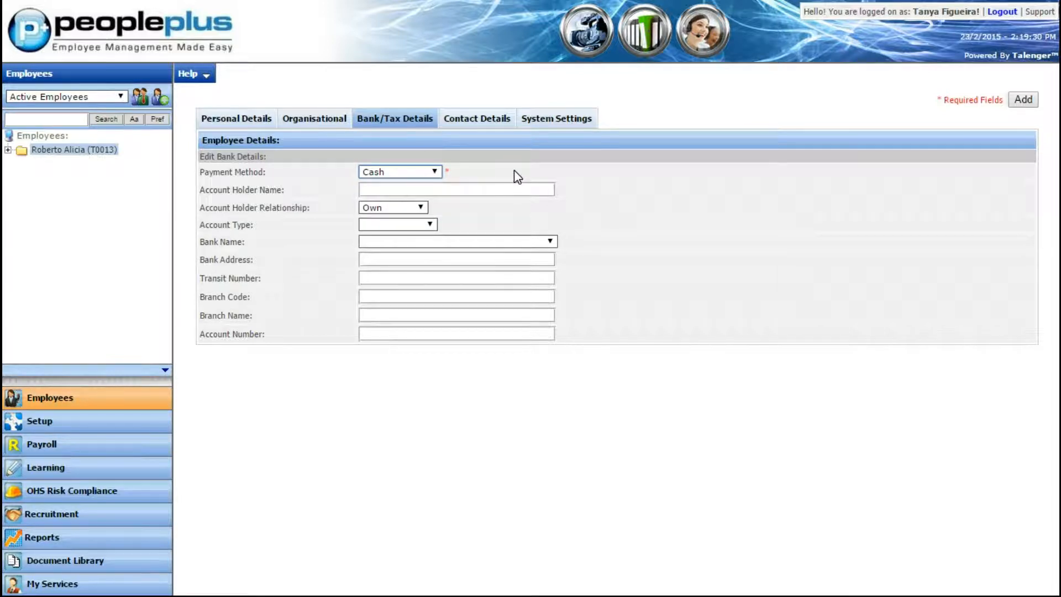
pyautogui.click(431, 171)
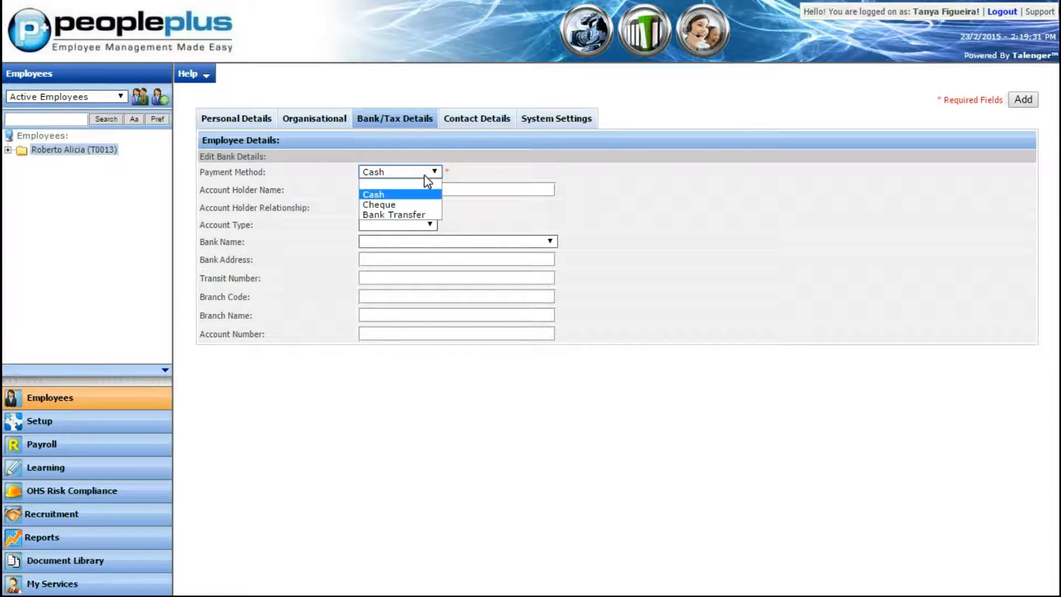
pyautogui.click(418, 215)
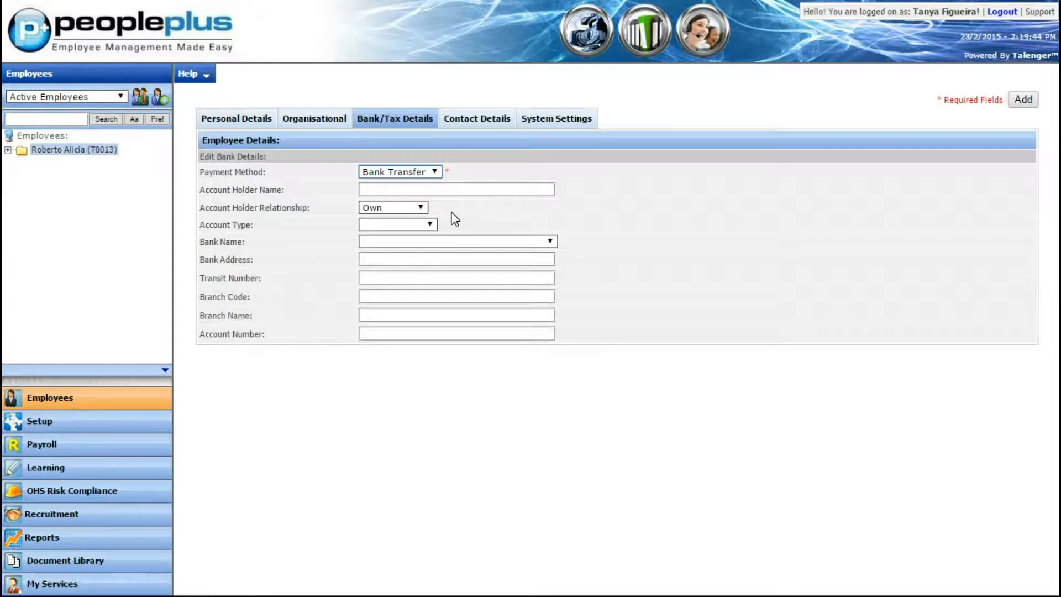
# In the contact details, turn Same as Company Address on and off again to examine the work address fields
pyautogui.click(489, 118)
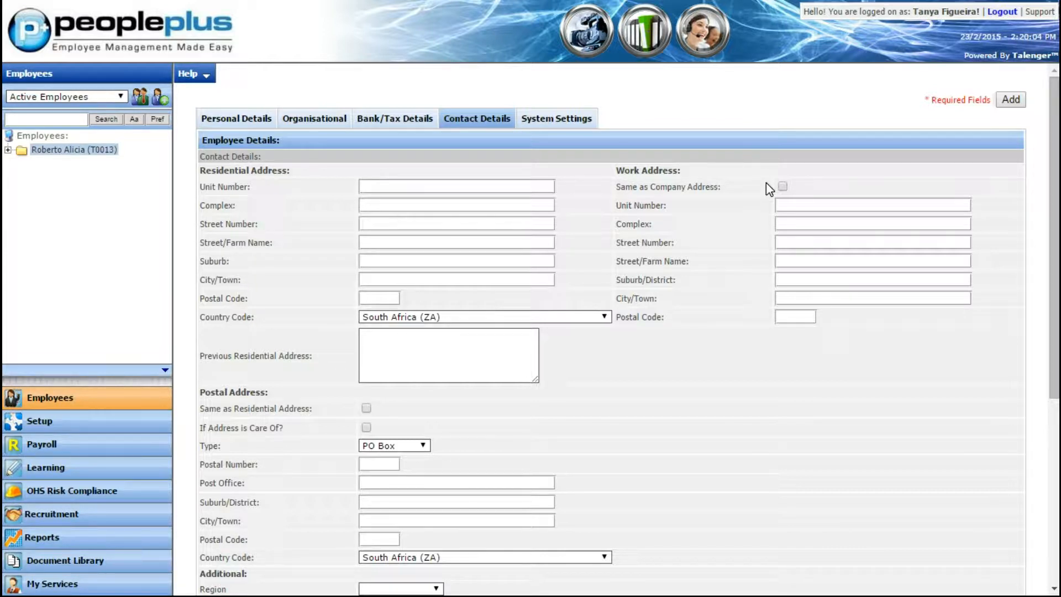
pyautogui.click(781, 187)
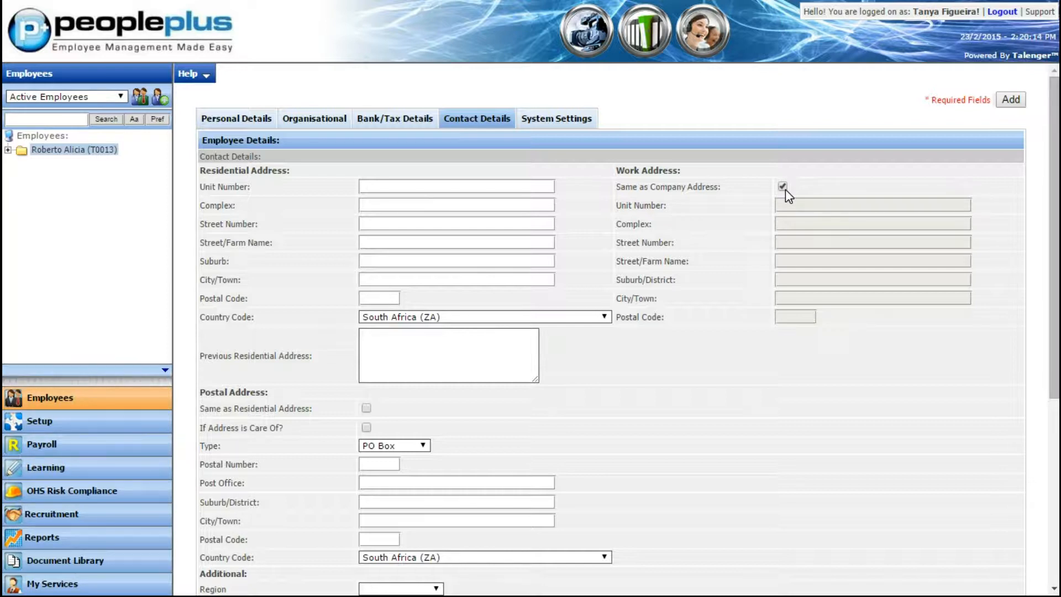
pyautogui.click(782, 187)
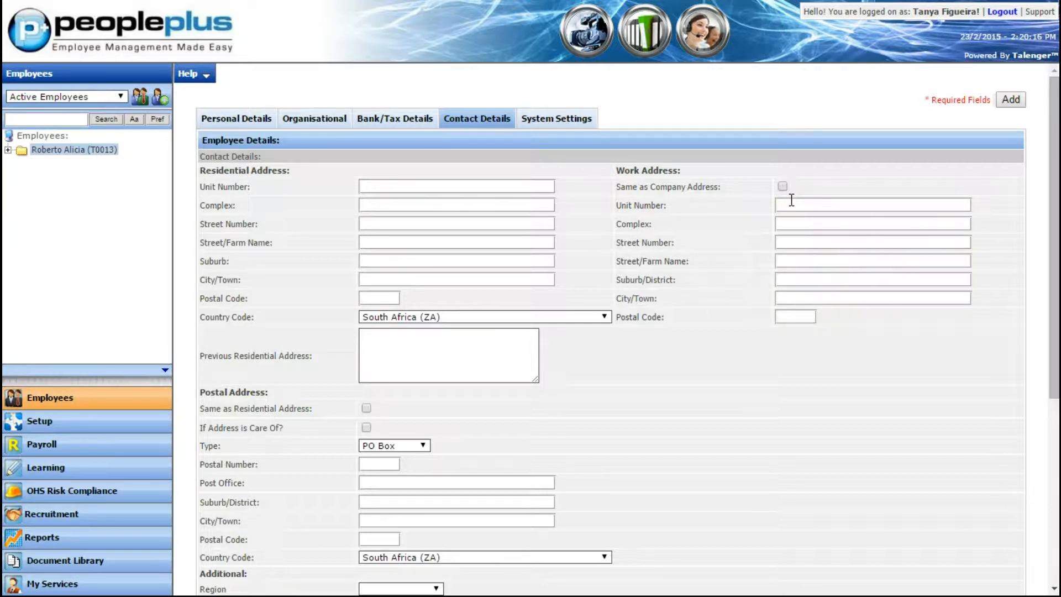
pyautogui.click(794, 206)
pyautogui.click(789, 316)
# Mark the postal address as care of with type PO Box, leaving Same as Residential Address cleared
pyautogui.scroll(-5, 706, 221)
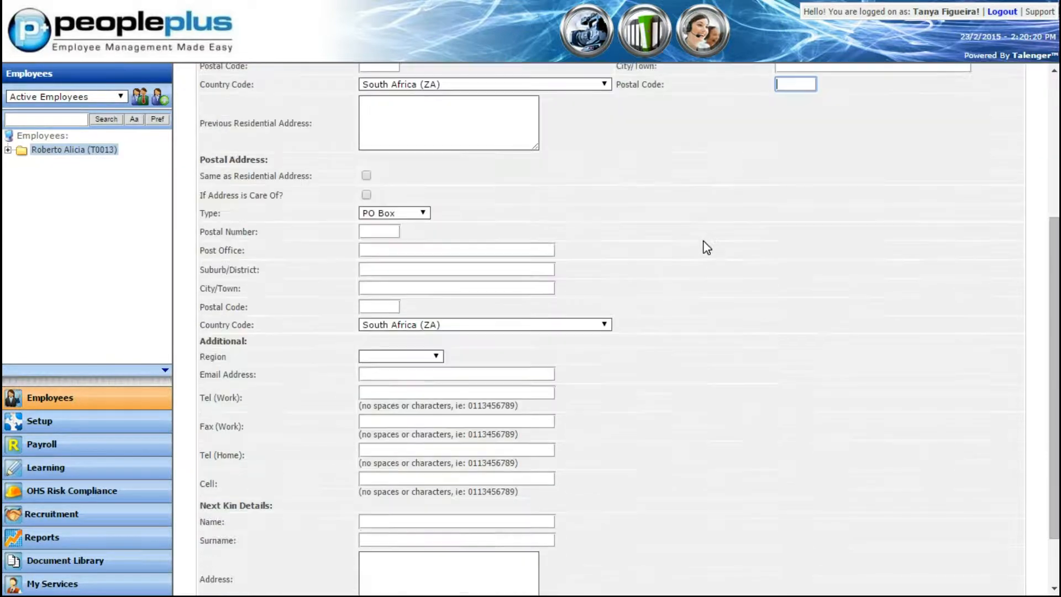
pyautogui.scroll(-2, 702, 243)
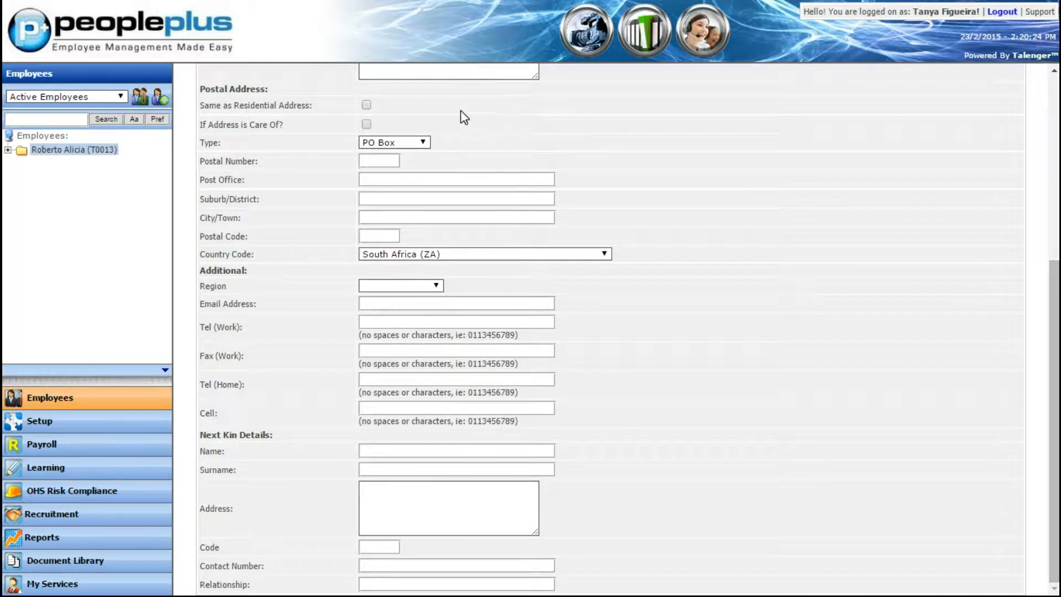
pyautogui.click(362, 101)
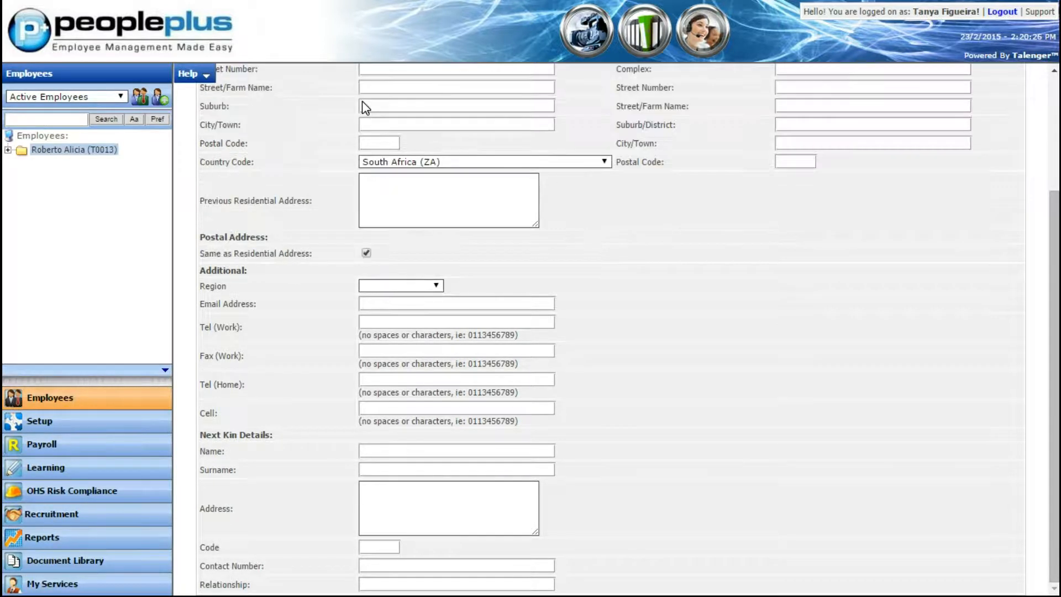
pyautogui.click(366, 254)
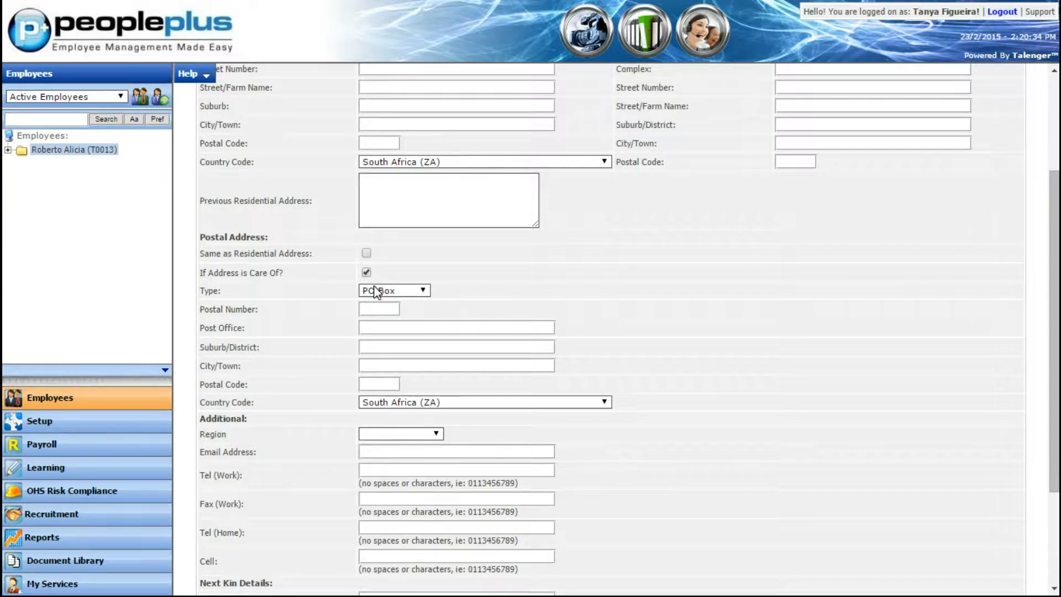
pyautogui.click(423, 291)
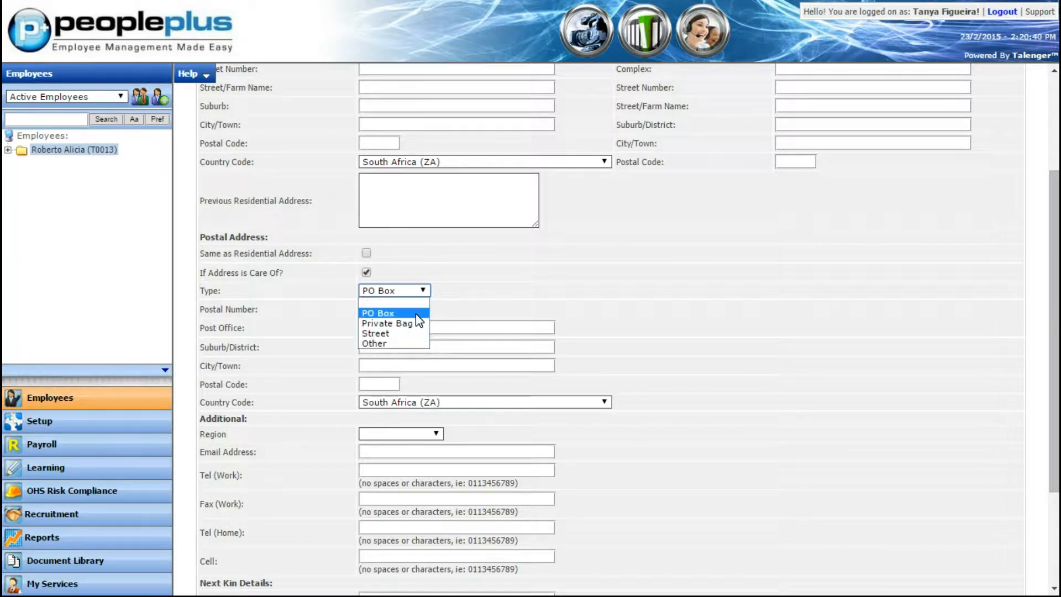
pyautogui.click(415, 313)
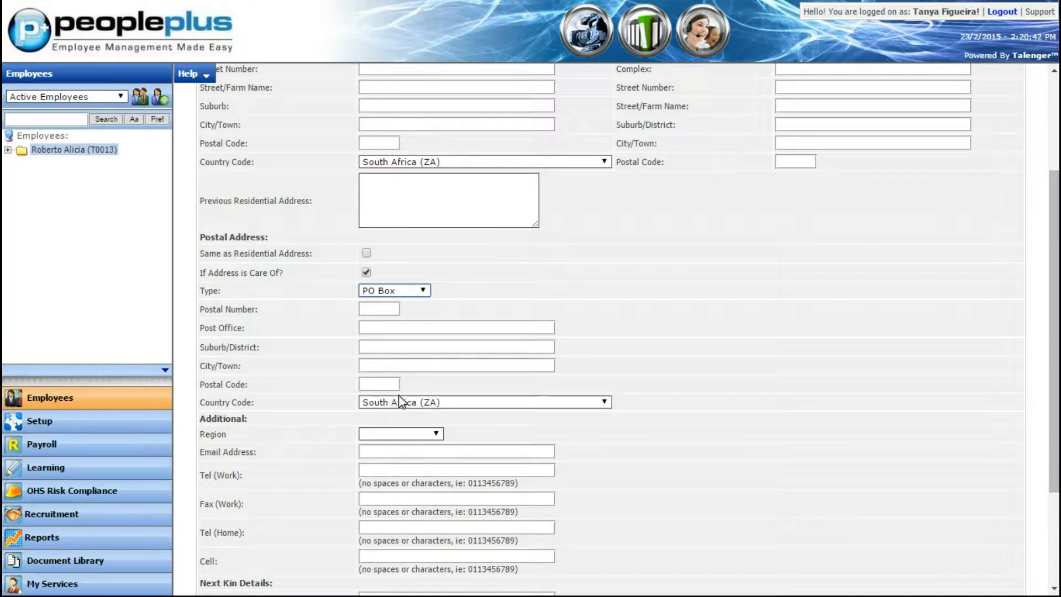
# Examine the region options, the additional contact fields and the next of kin fields in the contact details
pyautogui.scroll(-3, 668, 314)
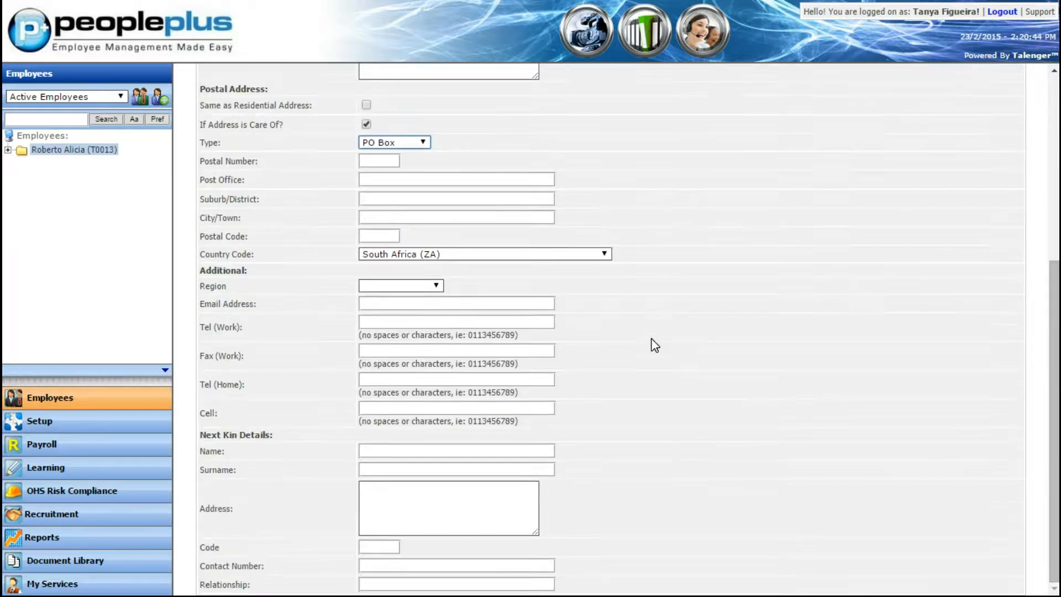
pyautogui.click(435, 287)
pyautogui.click(433, 290)
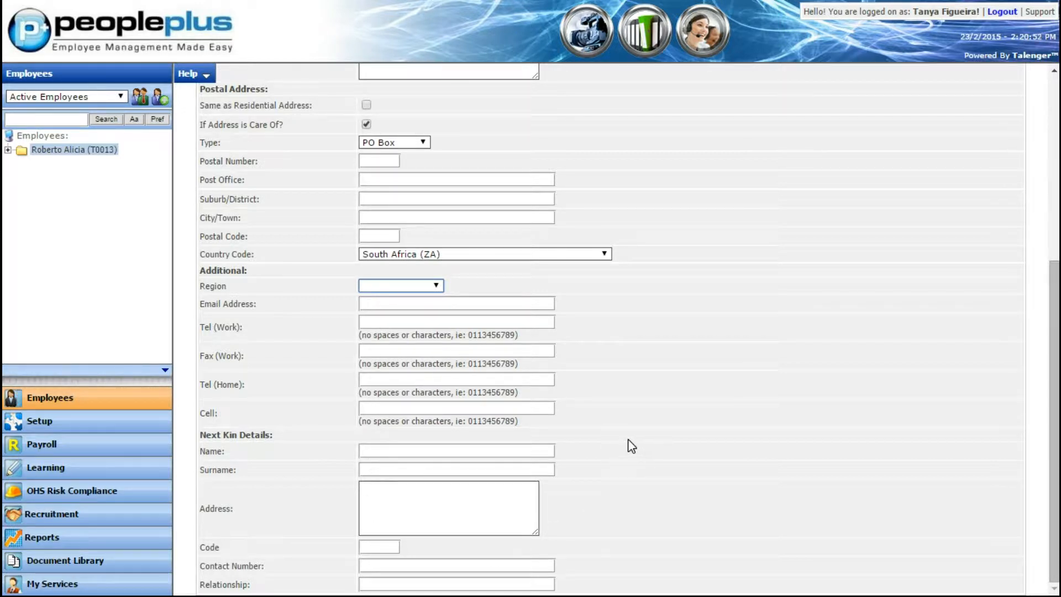
pyautogui.scroll(5, 613, 370)
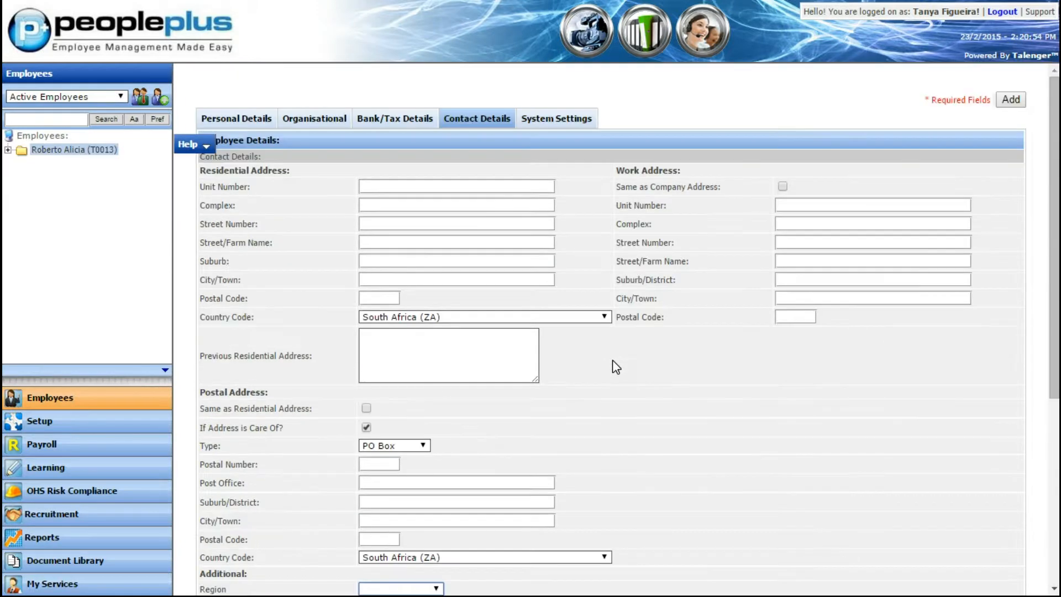
# Examine the permission group options in the new employee's system settings, leaving Self Service selected
pyautogui.click(534, 132)
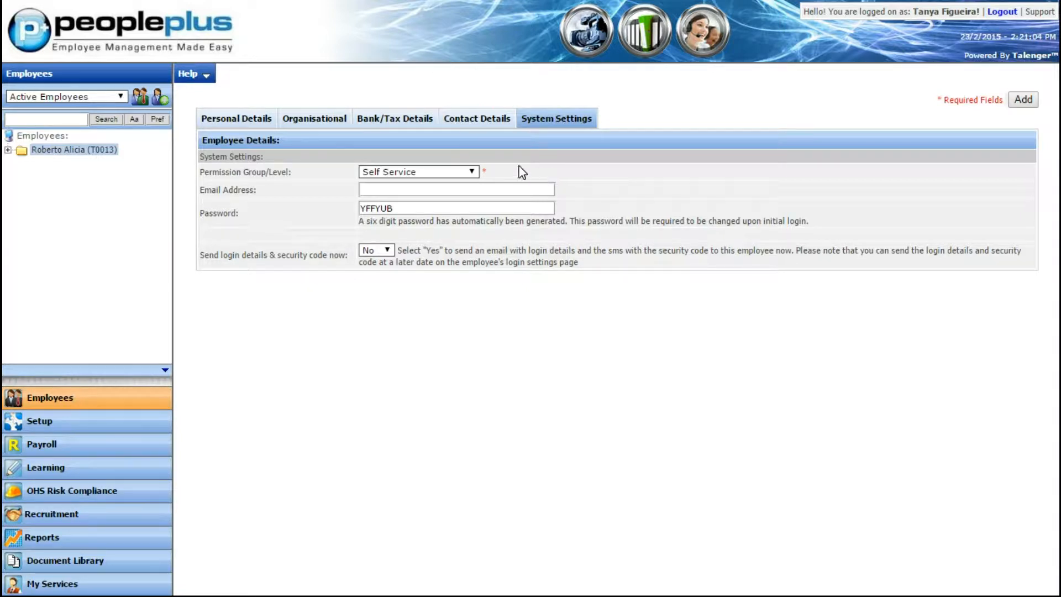
pyautogui.click(456, 172)
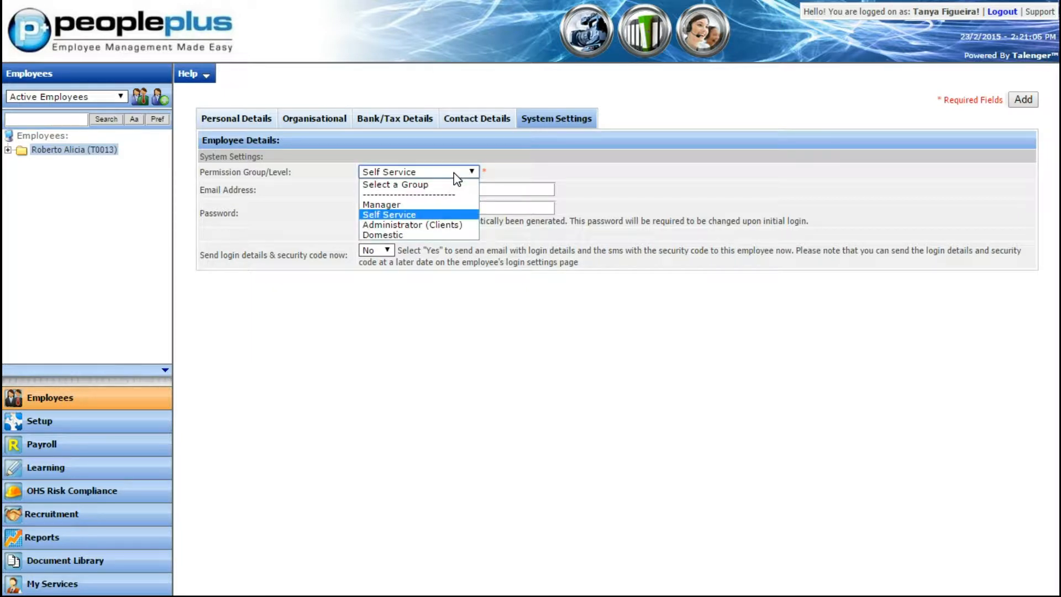
pyautogui.click(443, 174)
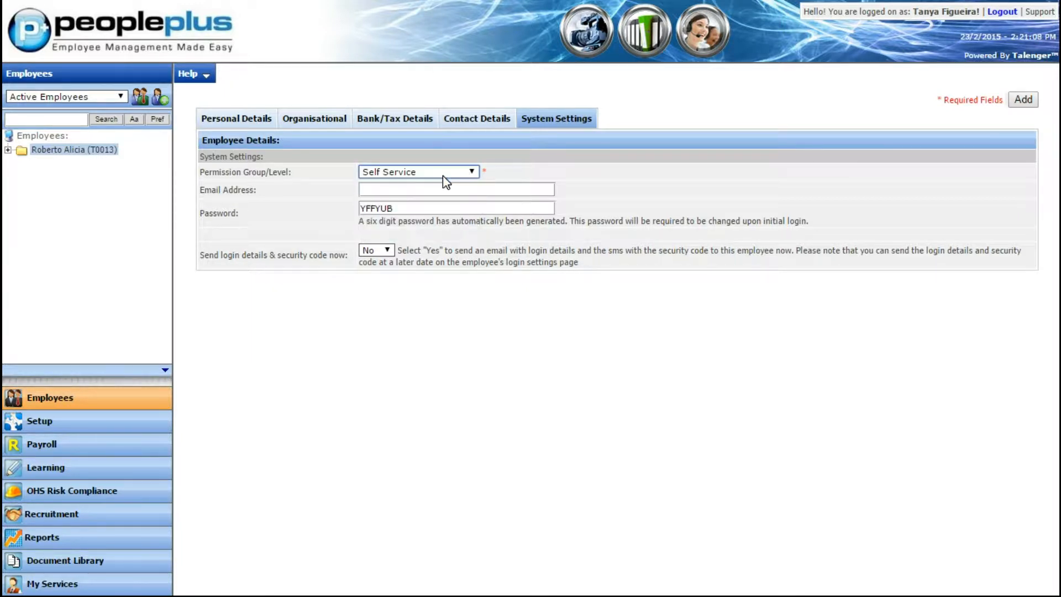
# Replace the automatically generated password in the employee's system settings with a custom login password
pyautogui.click(403, 207)
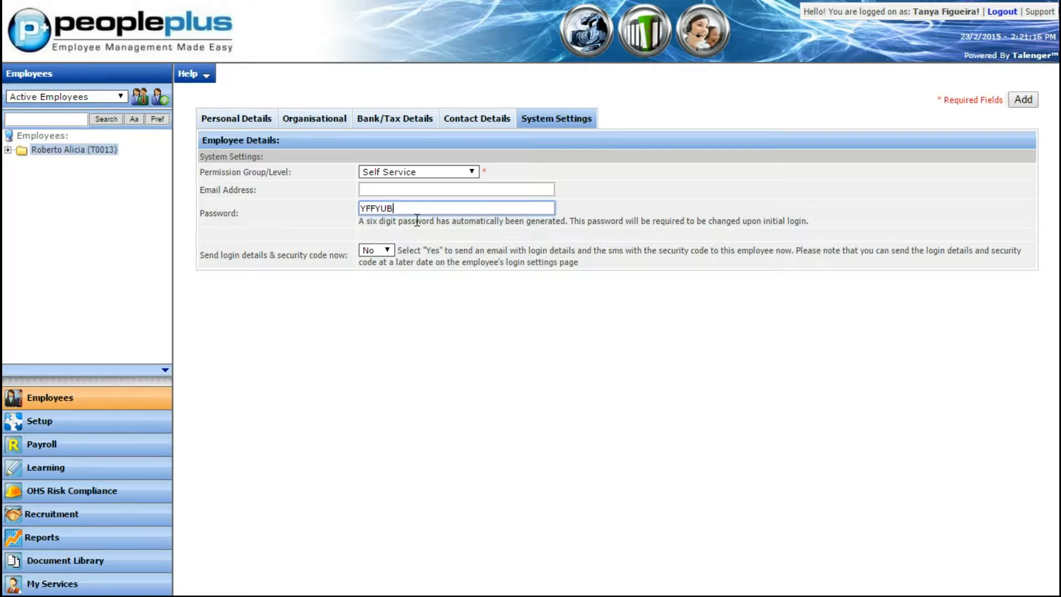
pyautogui.press('BackSpace')
pyautogui.press('BackSpace')
pyautogui.press('BackSpace')
pyautogui.press('BackSpace')
pyautogui.press('BackSpace')
pyautogui.press('BackSpace')
pyautogui.write('demo')
# Switch sending login details and security code to Yes and back to No, and try to add the employee record
pyautogui.click(376, 252)
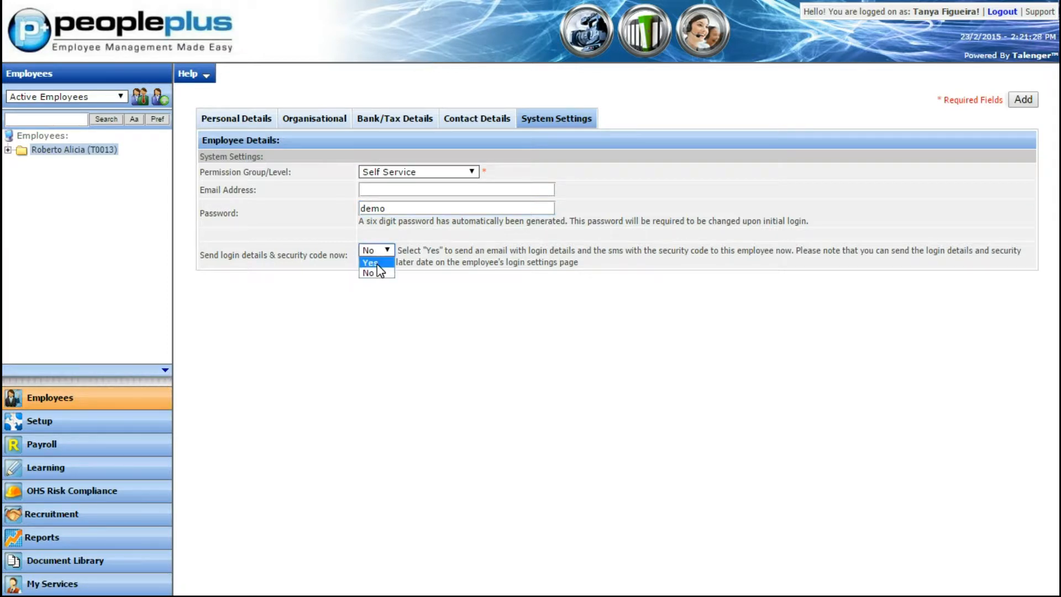
pyautogui.click(380, 273)
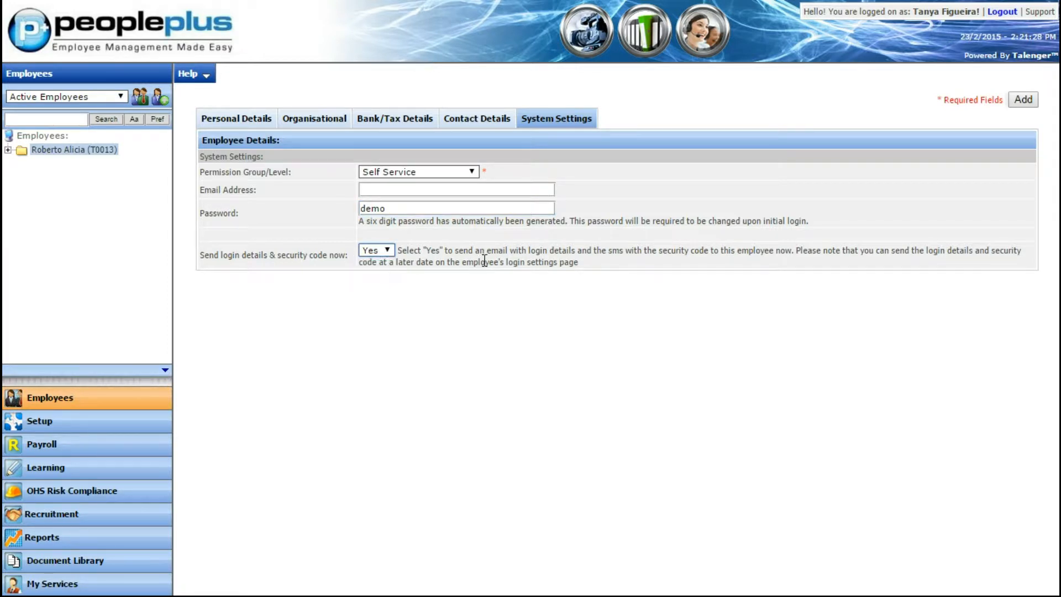
pyautogui.click(387, 250)
pyautogui.click(390, 273)
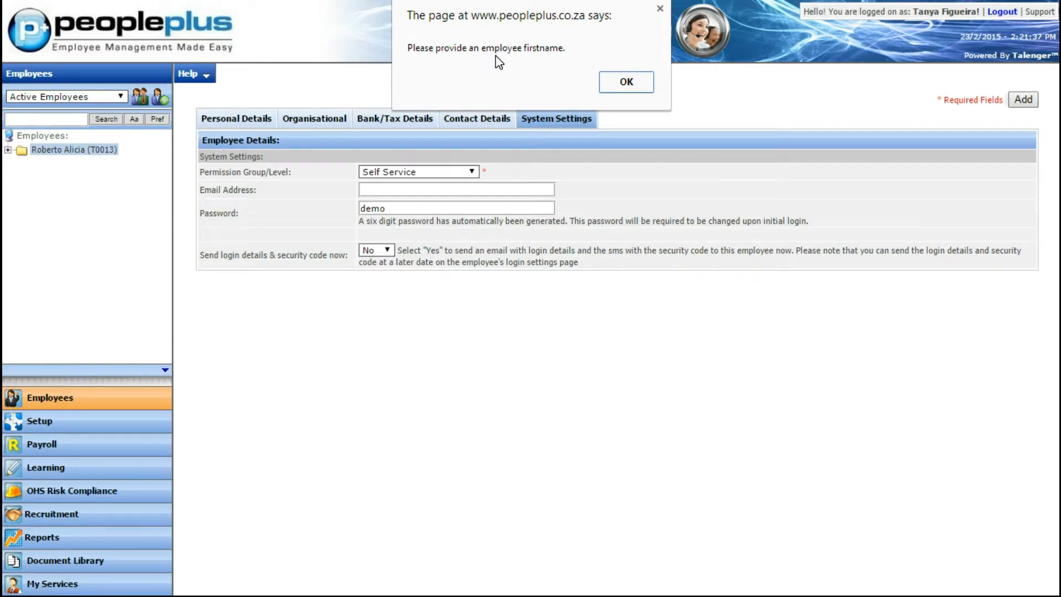
pyautogui.click(617, 83)
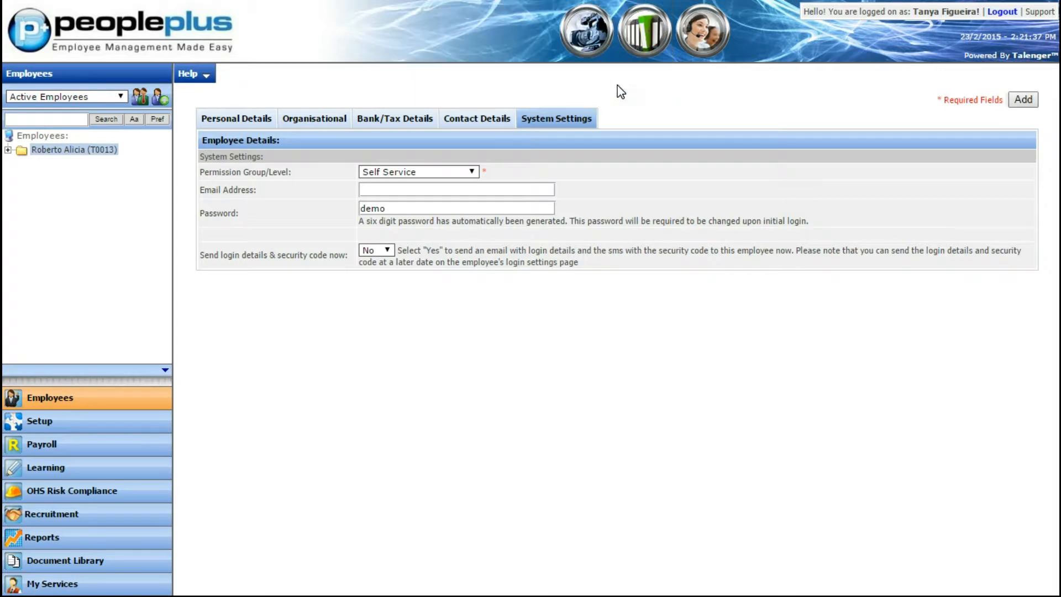